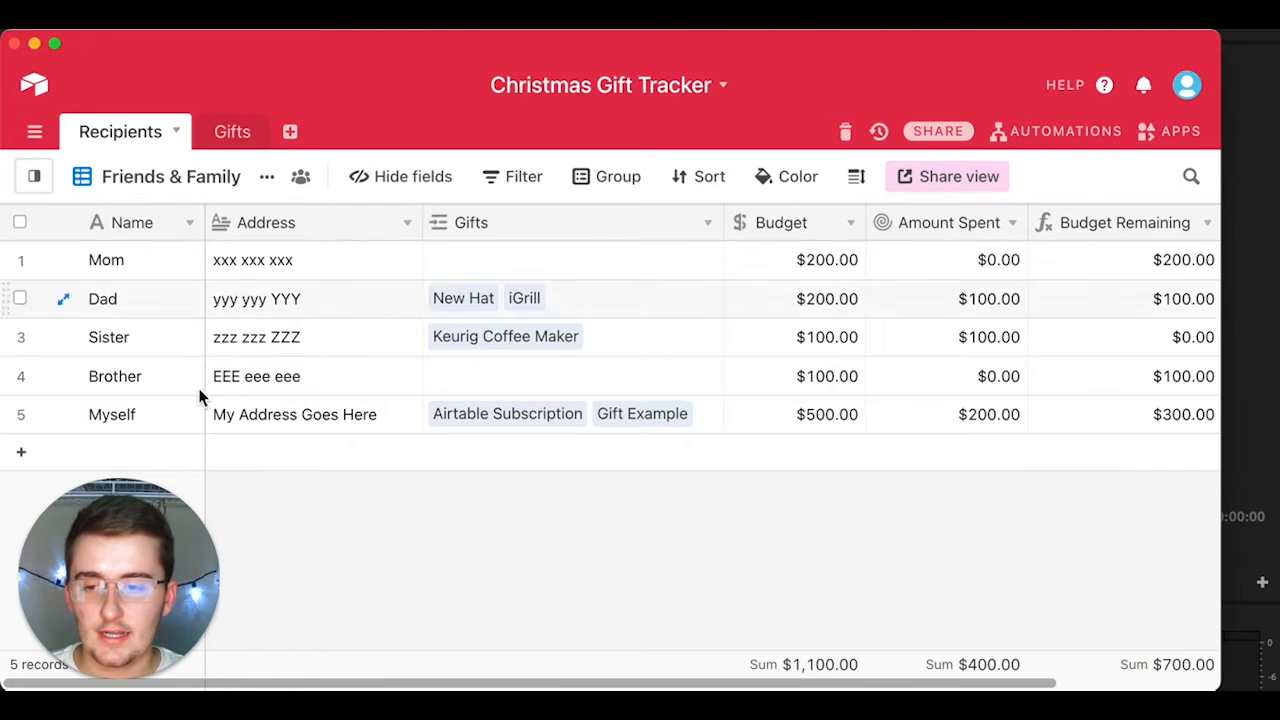
Step: Add a recipient named You with address 123 main Bloomington, IN
{"action": "left_click", "coordinate": [134, 449]}
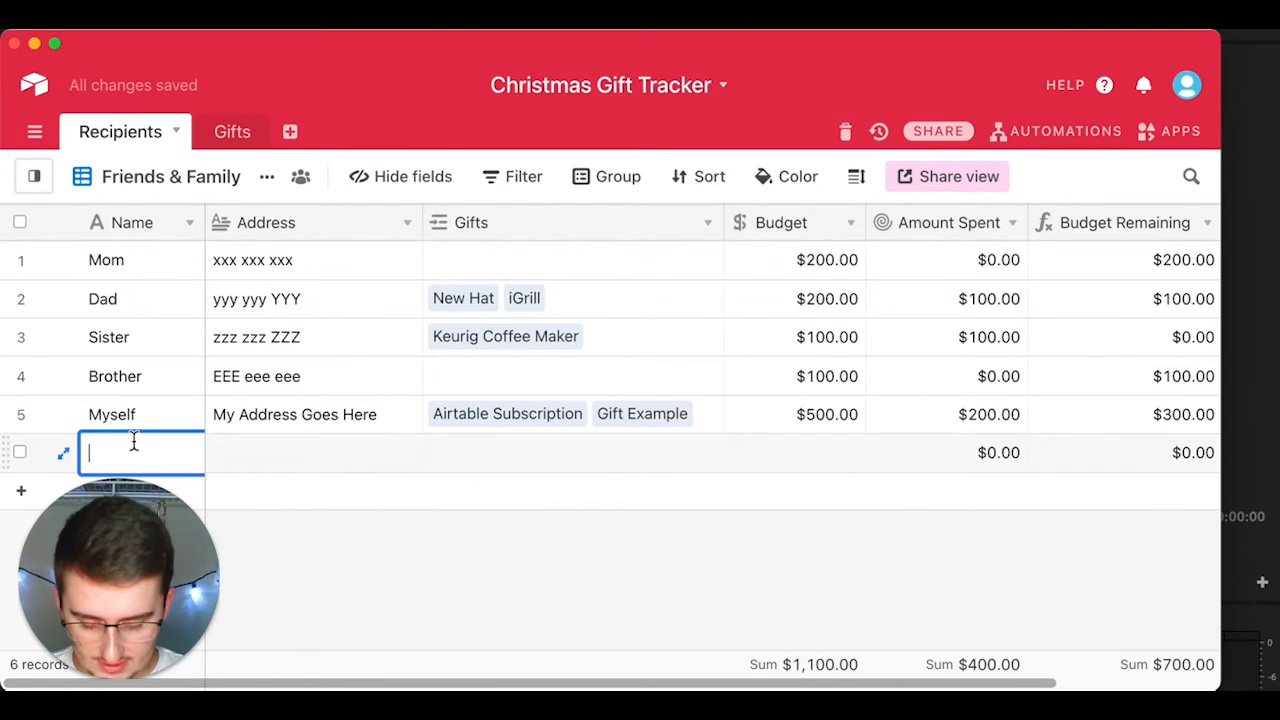
{"action": "type", "text": "You"}
{"action": "left_click", "coordinate": [266, 464]}
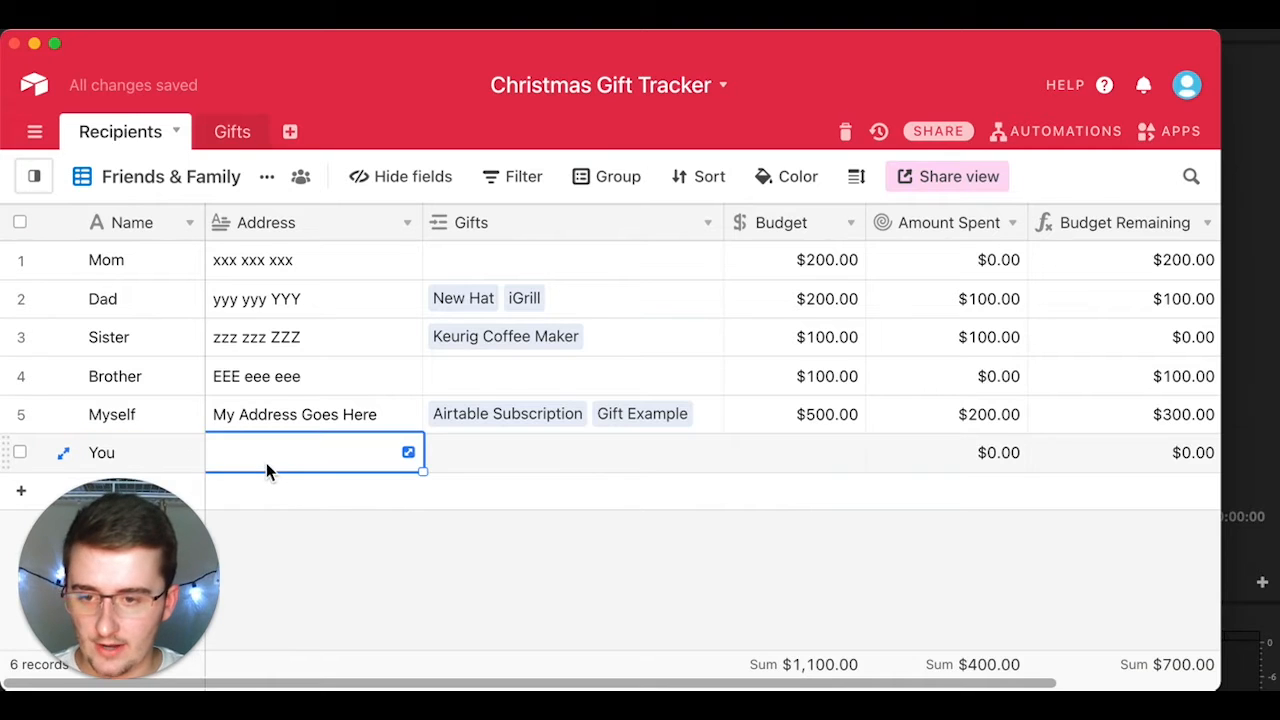
{"action": "left_click", "coordinate": [270, 455]}
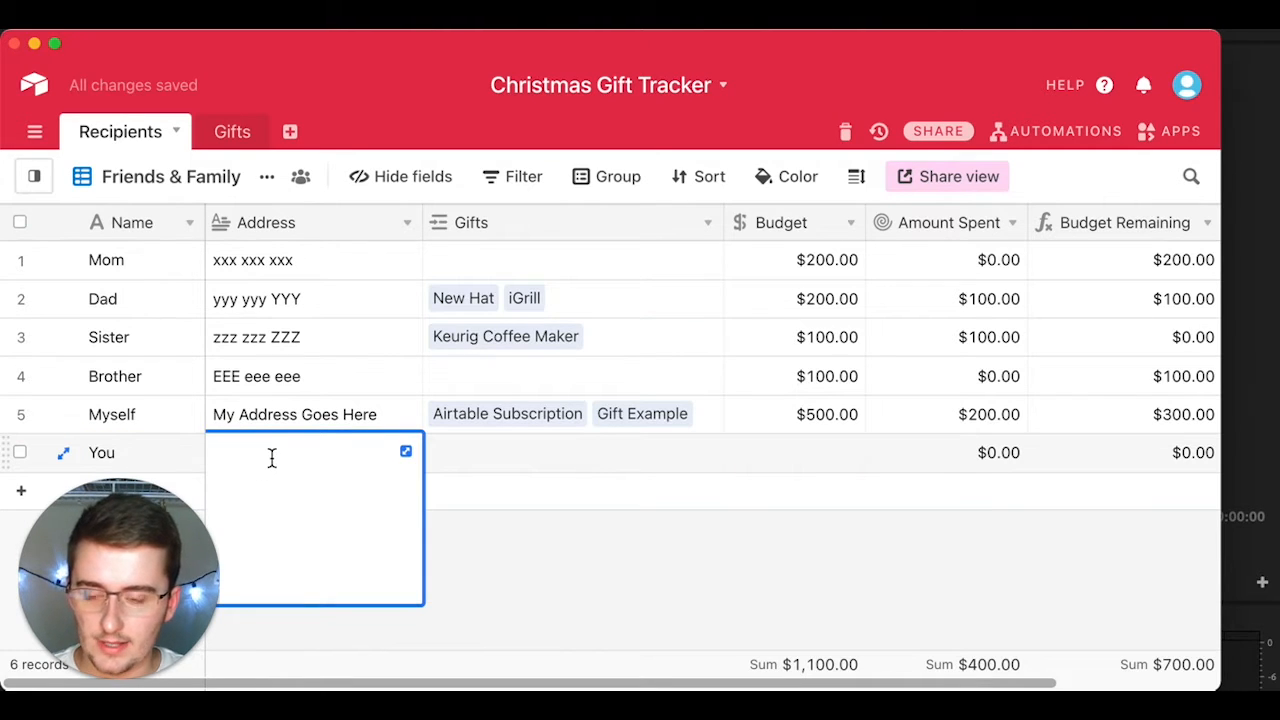
{"action": "type", "text": "123 main"}
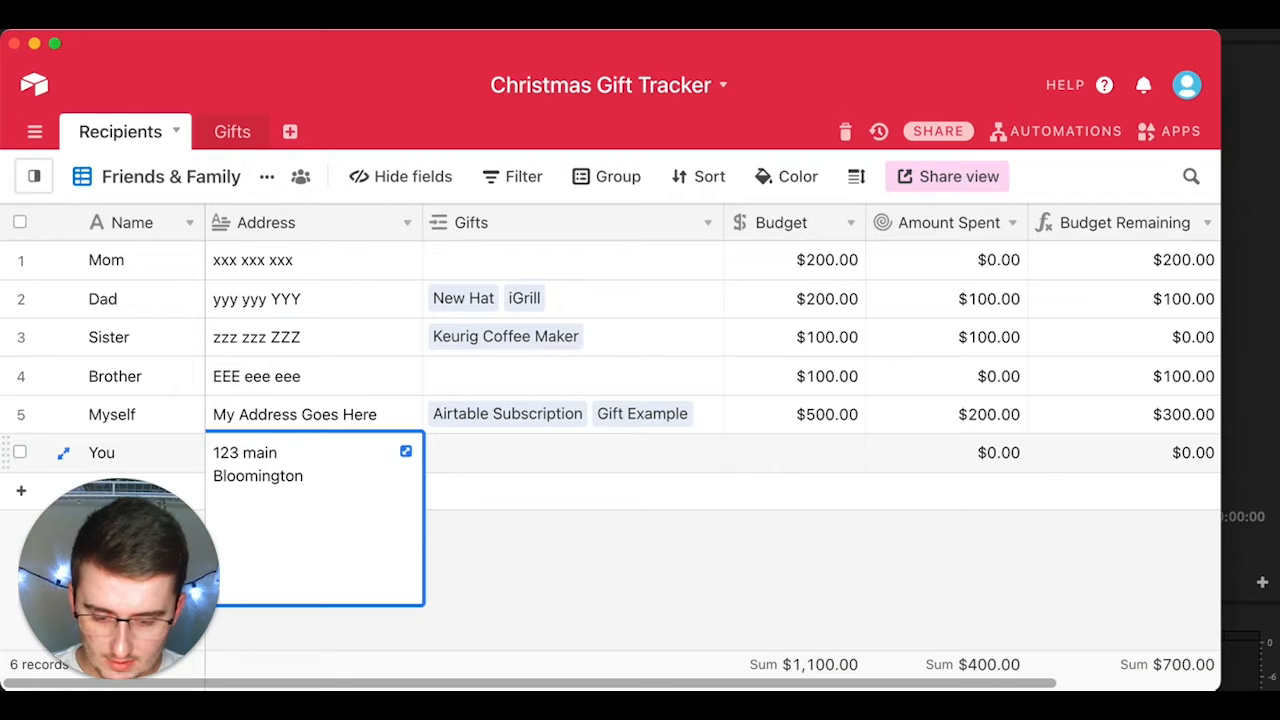
{"action": "key", "text": "Tab"}
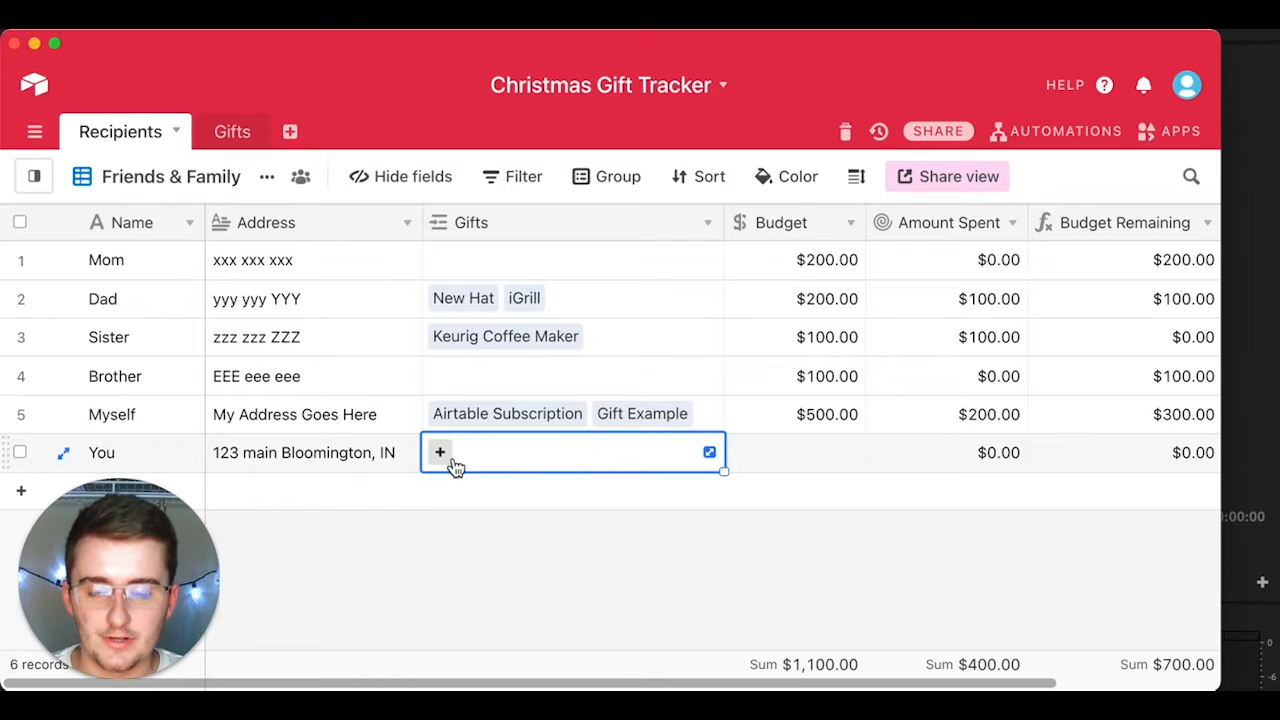
Step: Give You a $200 budget
{"action": "left_click", "coordinate": [855, 448]}
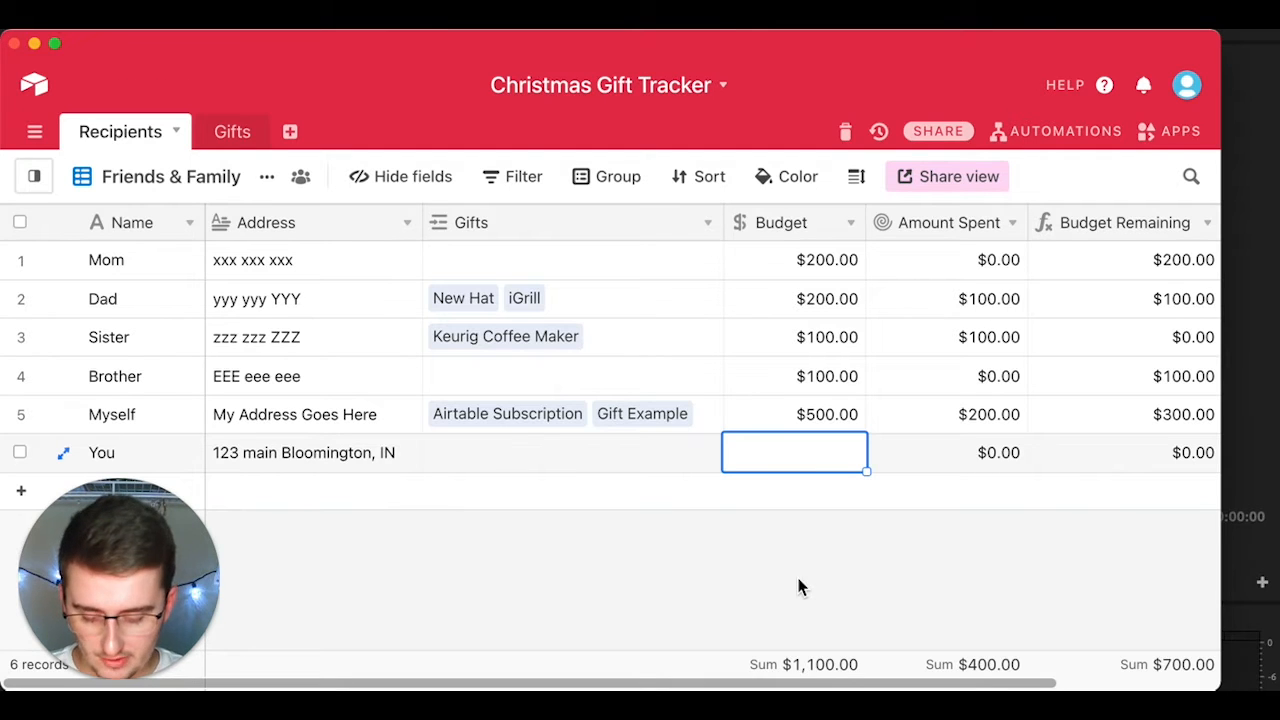
{"action": "type", "text": "200"}
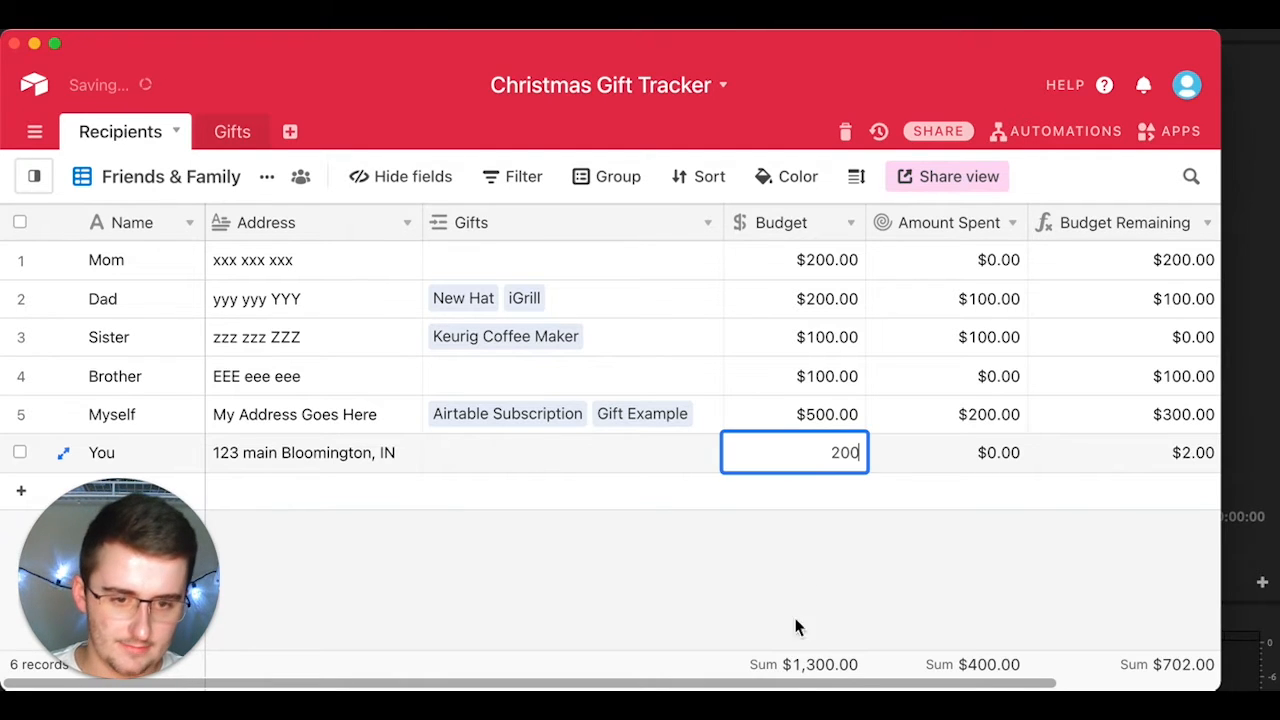
{"action": "left_click", "coordinate": [830, 592]}
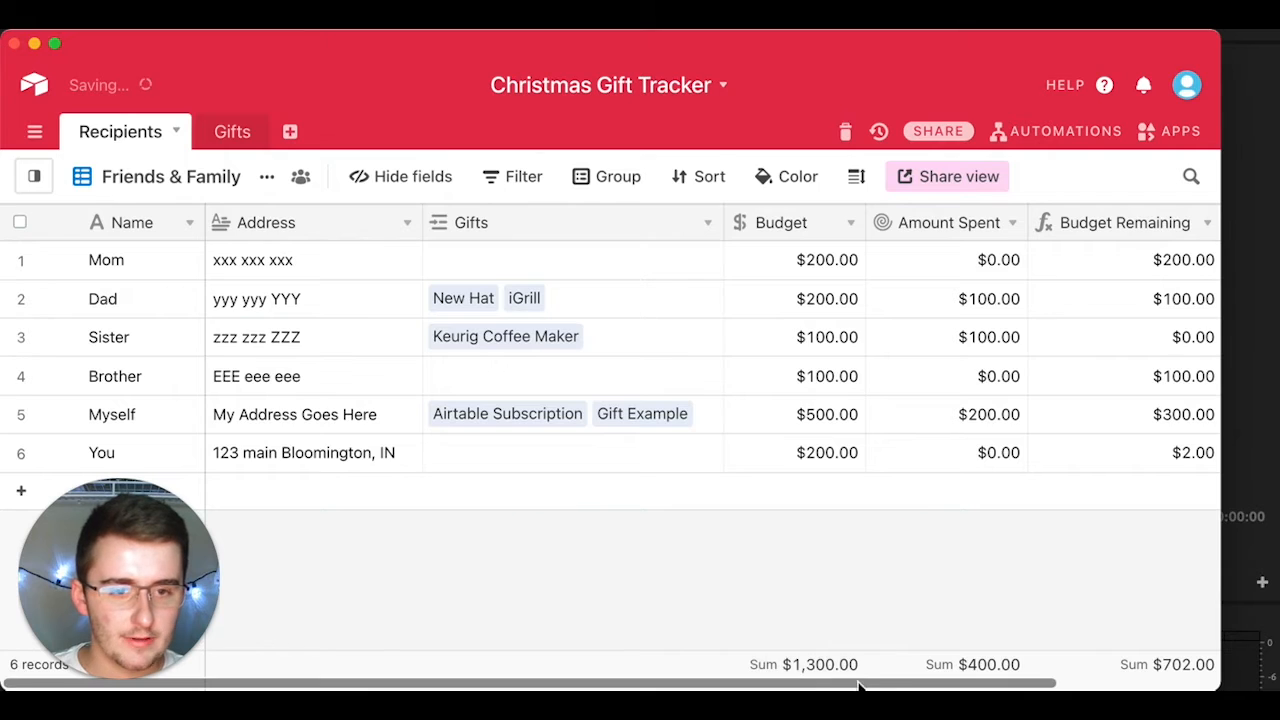
{"action": "left_click_drag", "start_coordinate": [860, 686], "coordinate": [903, 686]}
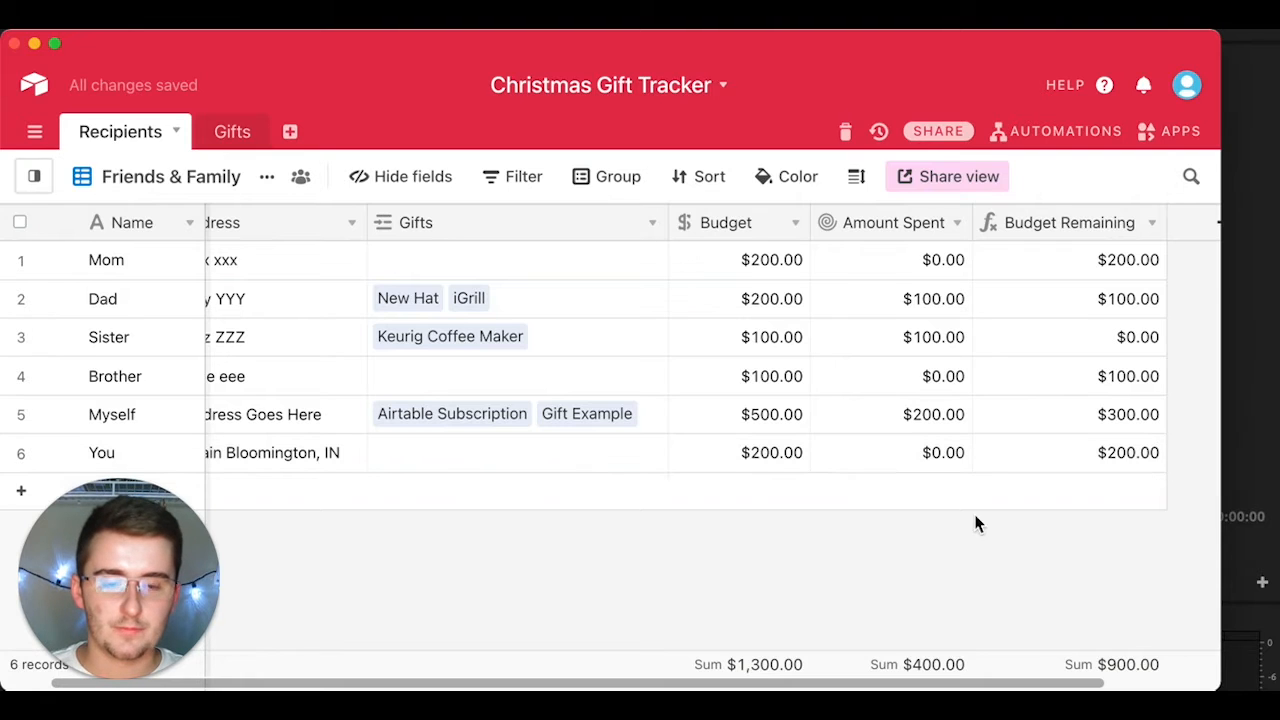
{"action": "left_click_drag", "start_coordinate": [855, 688], "coordinate": [803, 688]}
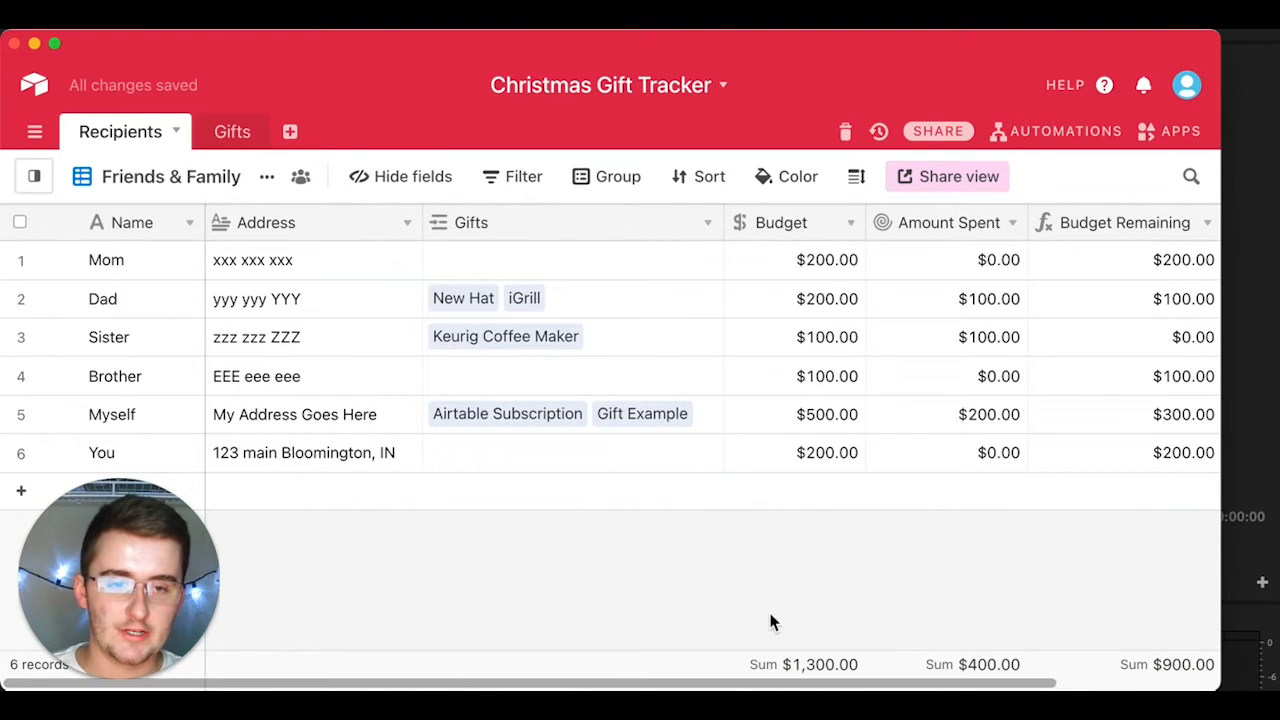
Step: In Gifts, add an Alexa gift with the amazon.com link and a $150 value
{"action": "left_click", "coordinate": [230, 133]}
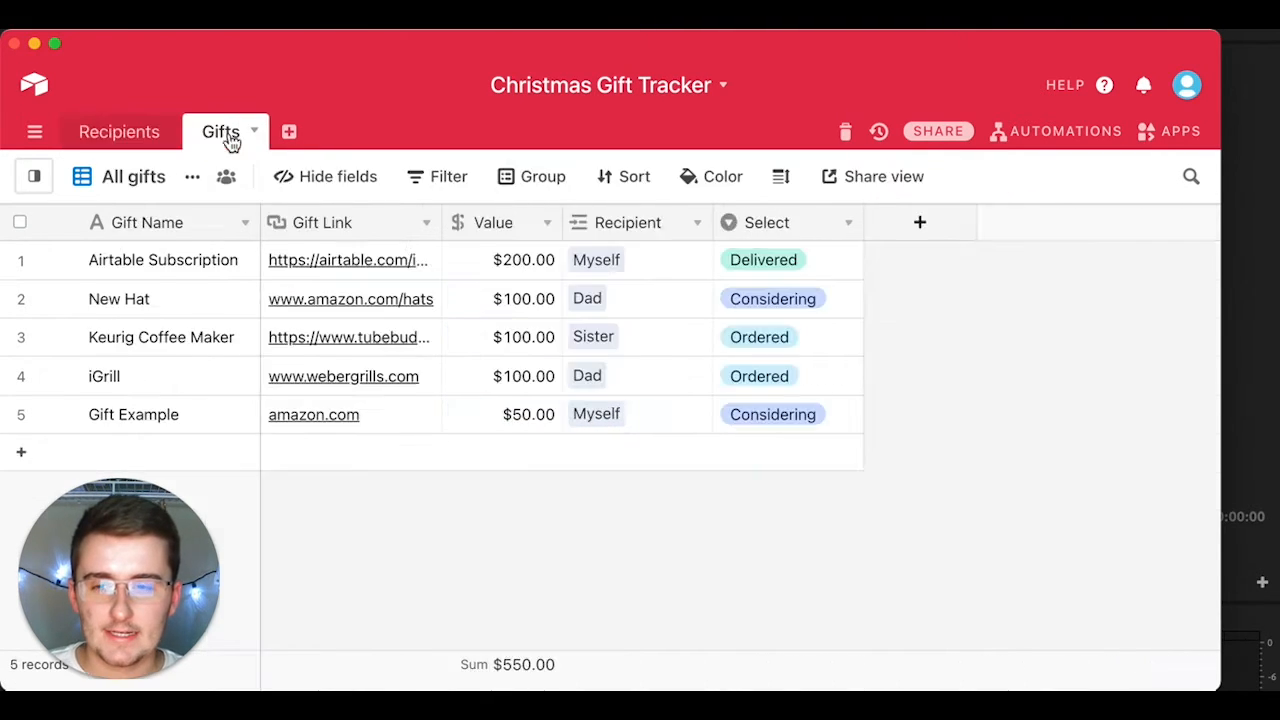
{"action": "left_click", "coordinate": [192, 457]}
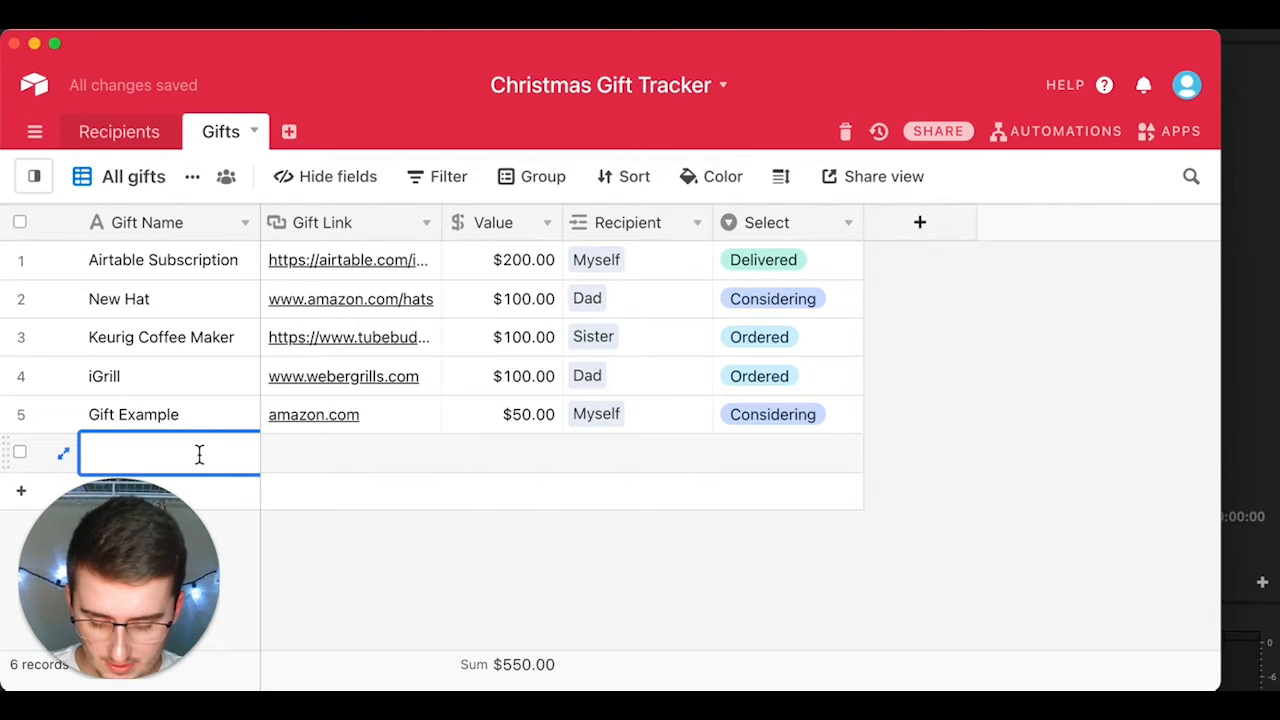
{"action": "type", "text": "Alexa"}
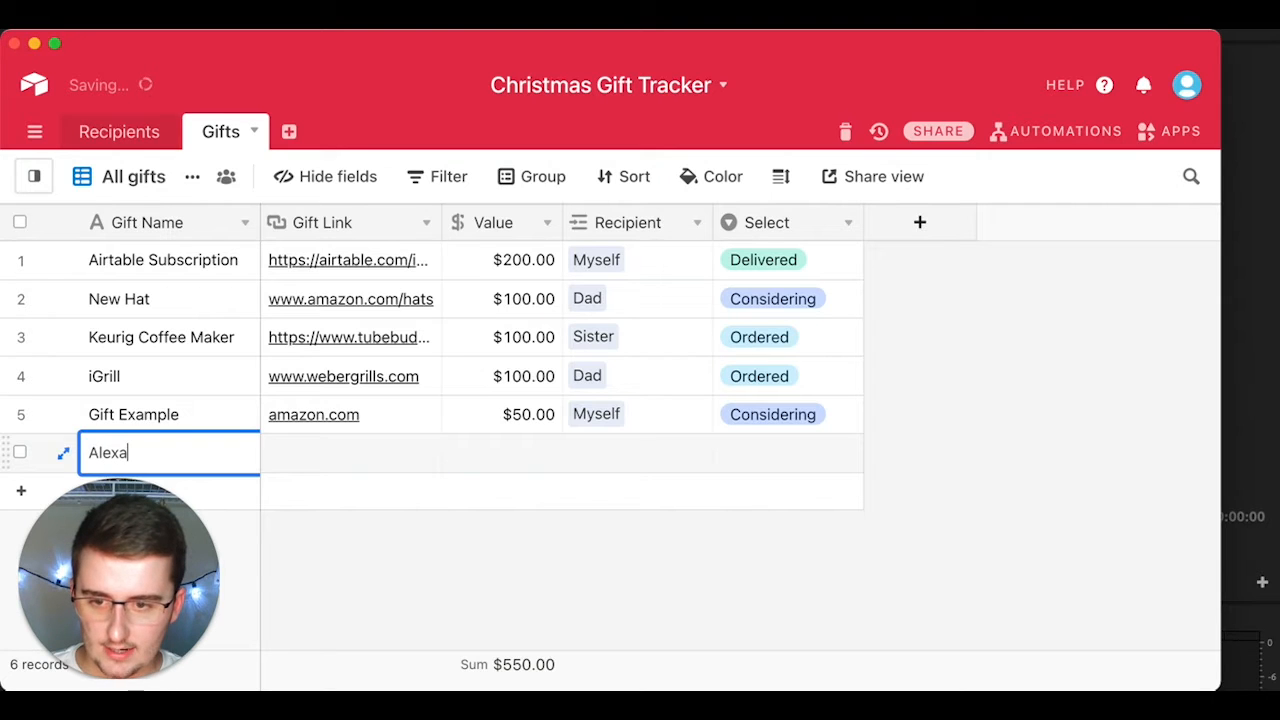
{"action": "key", "text": "Tab"}
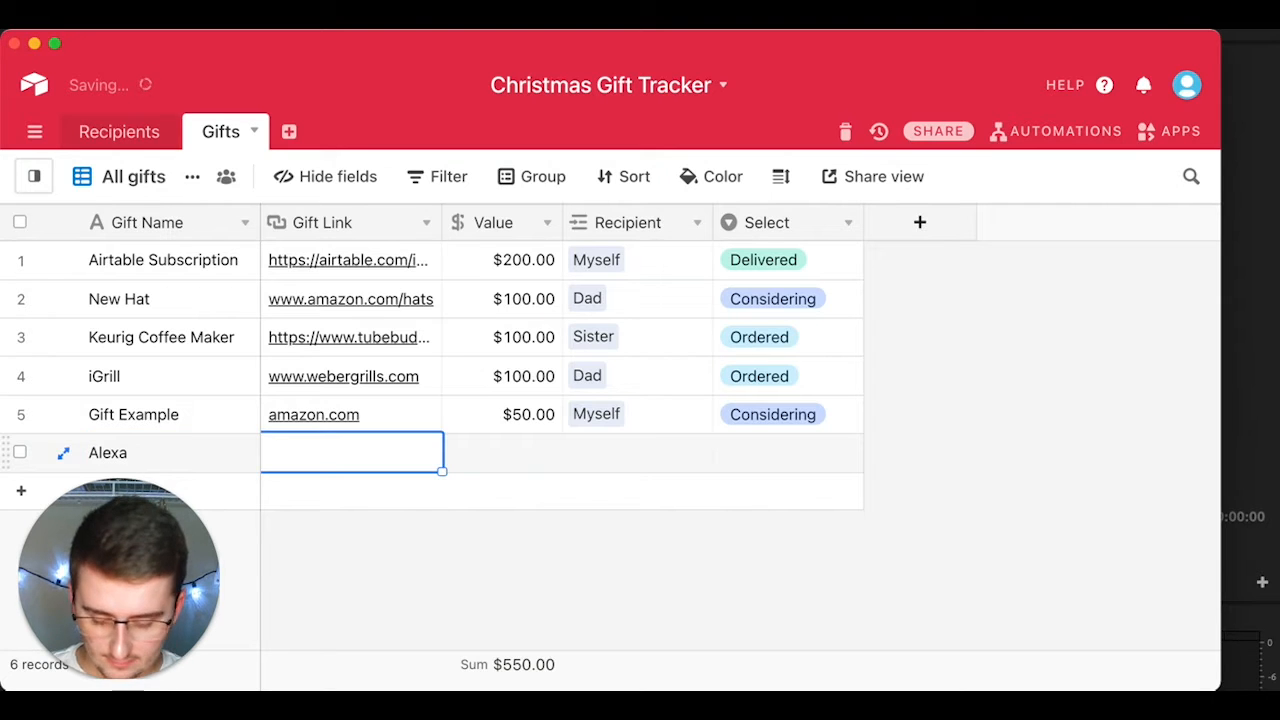
{"action": "left_click", "coordinate": [370, 411]}
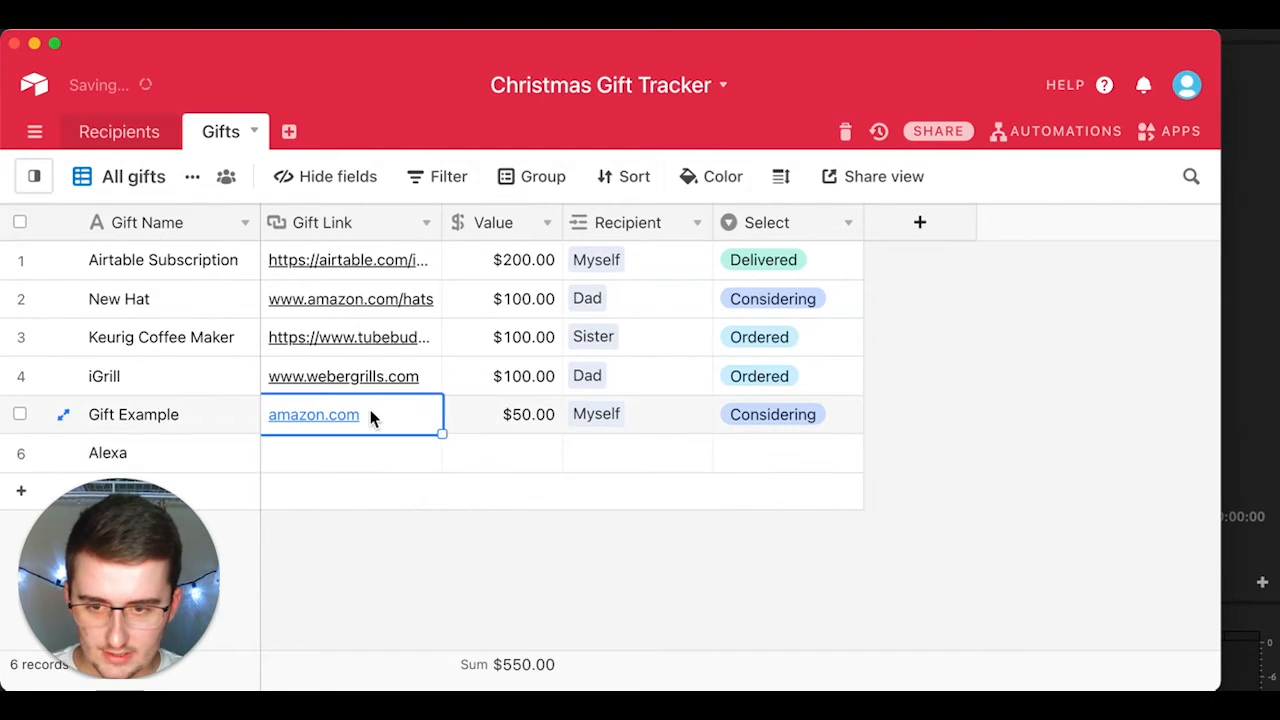
{"action": "left_click", "coordinate": [364, 455]}
{"action": "type", "text": "amazon.com"}
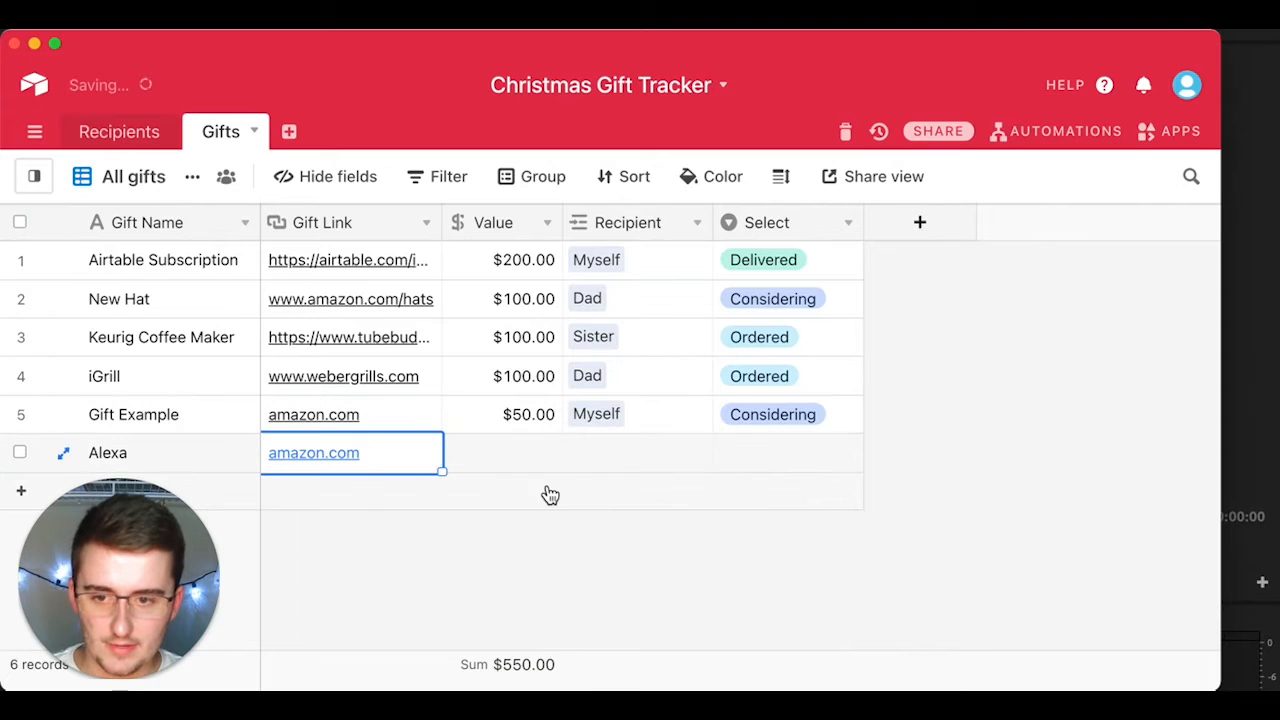
{"action": "left_click", "coordinate": [512, 457]}
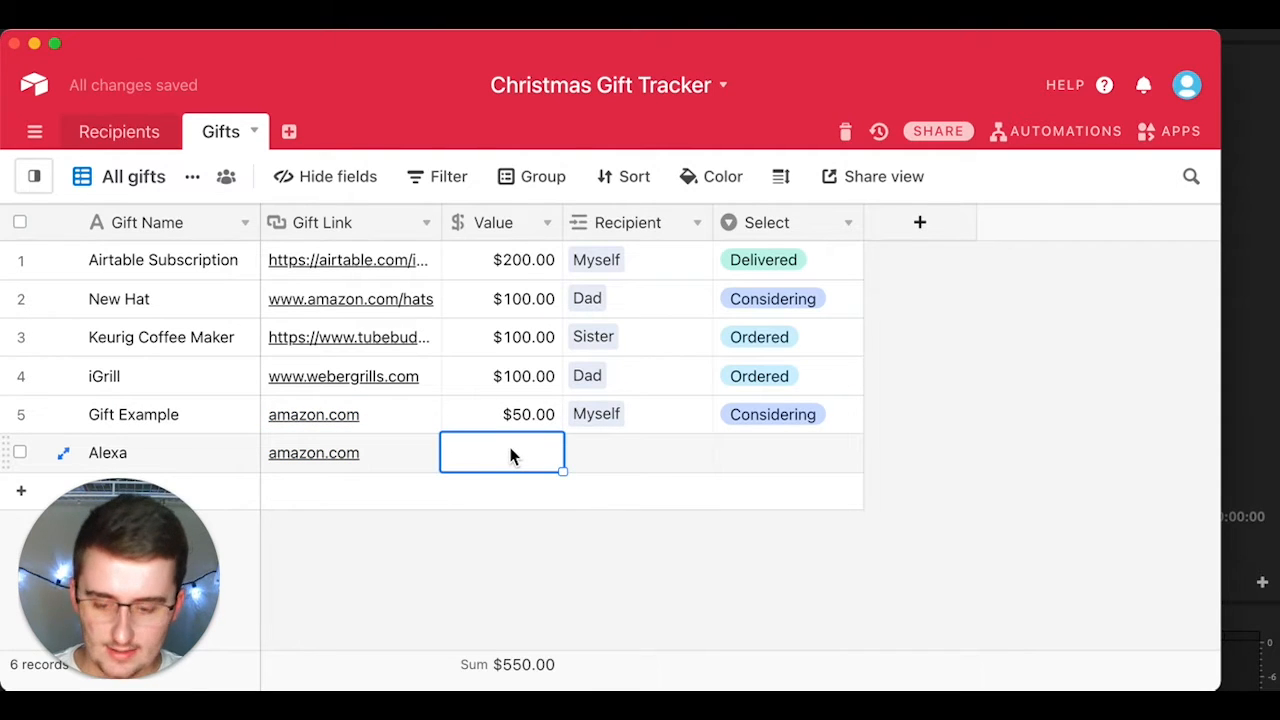
{"action": "type", "text": "150"}
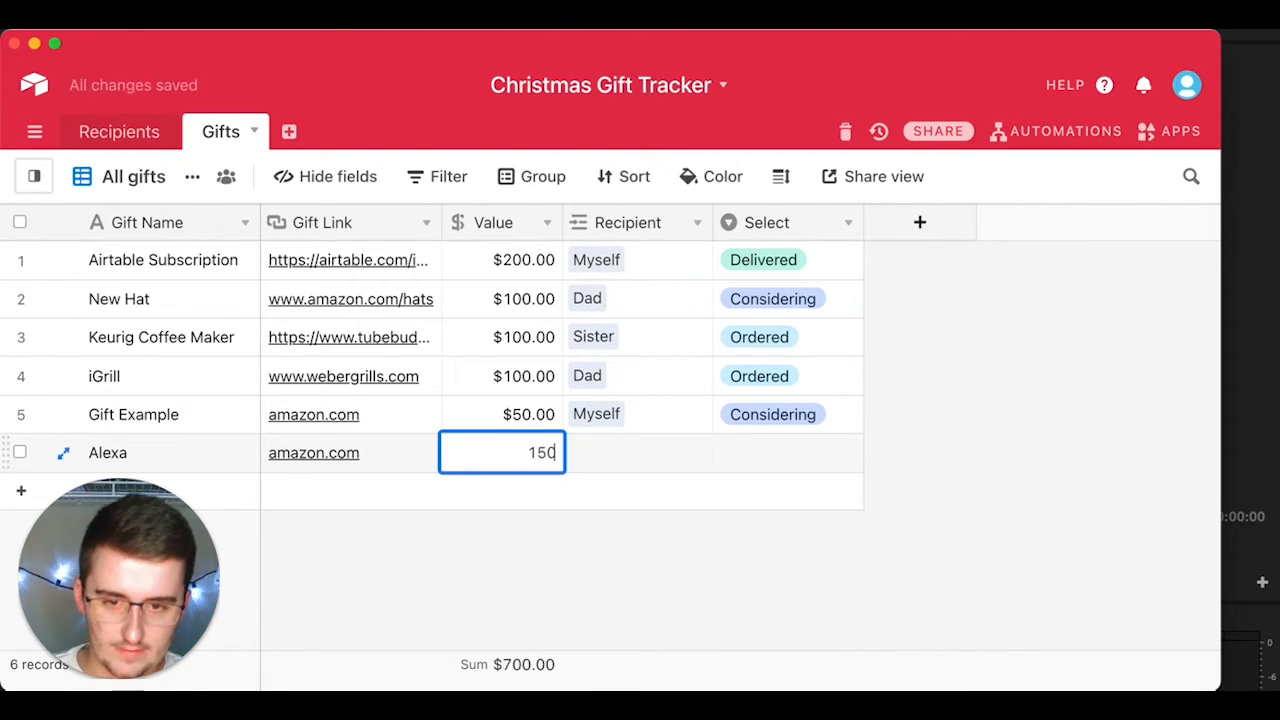
Step: Link the Alexa gift to recipient You and set its status to Ordered
{"action": "left_click", "coordinate": [603, 452]}
{"action": "left_click", "coordinate": [592, 458]}
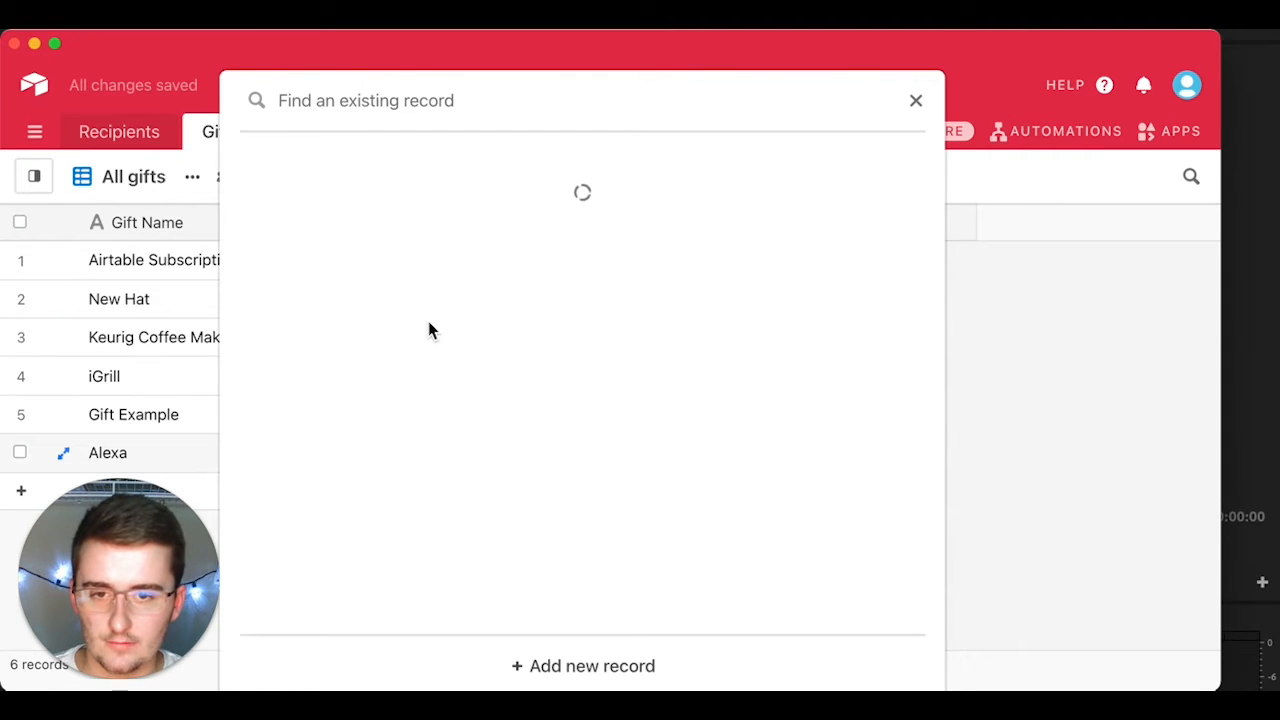
{"action": "left_click", "coordinate": [414, 580]}
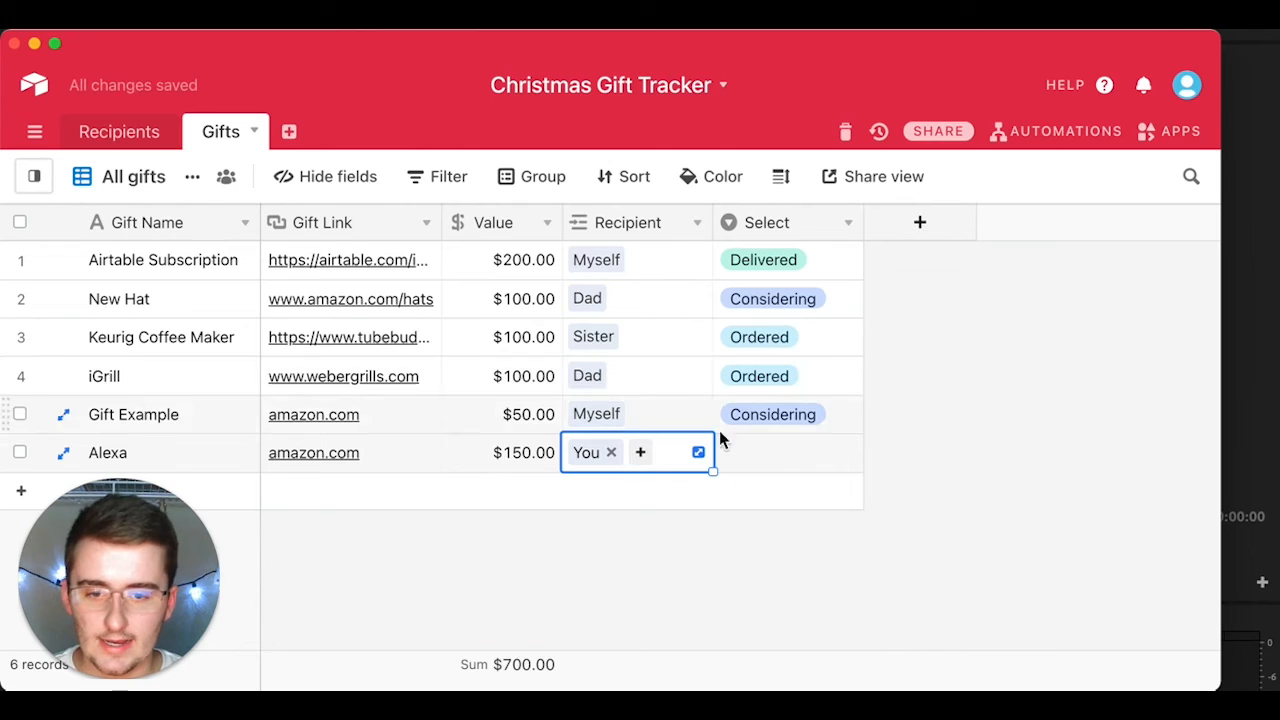
{"action": "left_click", "coordinate": [754, 615]}
{"action": "left_click", "coordinate": [778, 460]}
{"action": "left_click", "coordinate": [778, 460]}
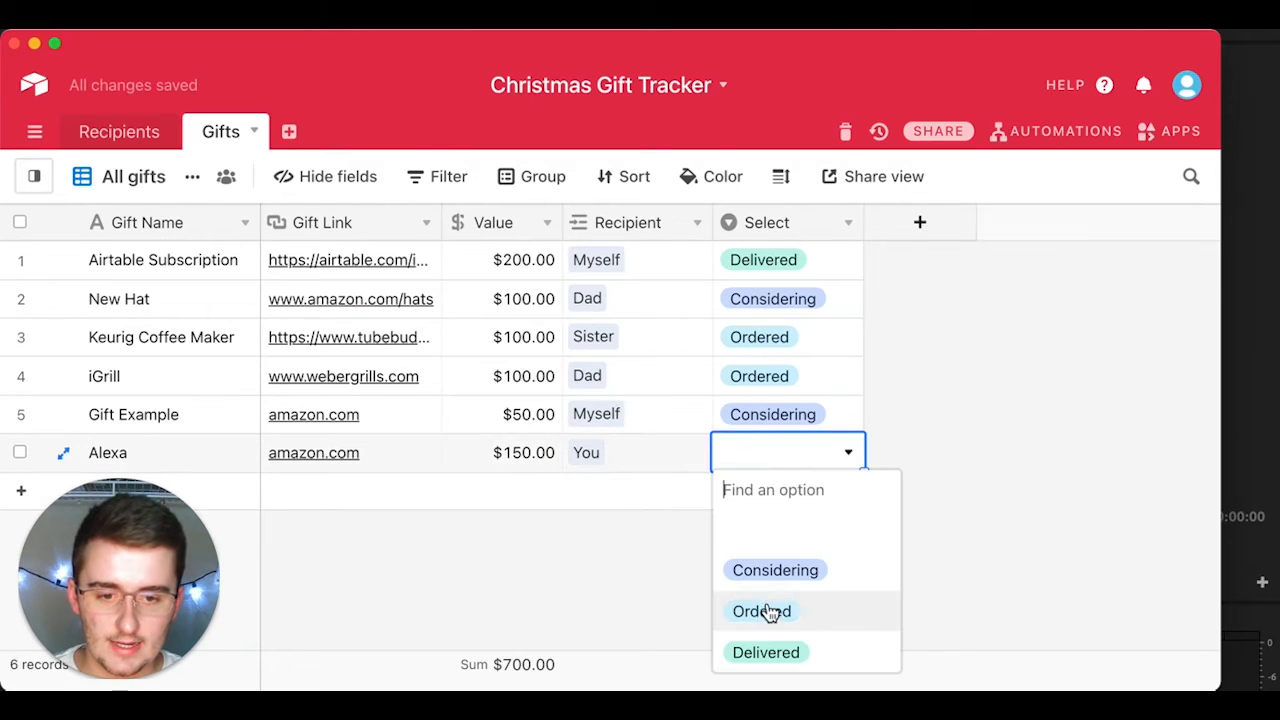
{"action": "left_click", "coordinate": [766, 613]}
{"action": "left_click", "coordinate": [727, 562]}
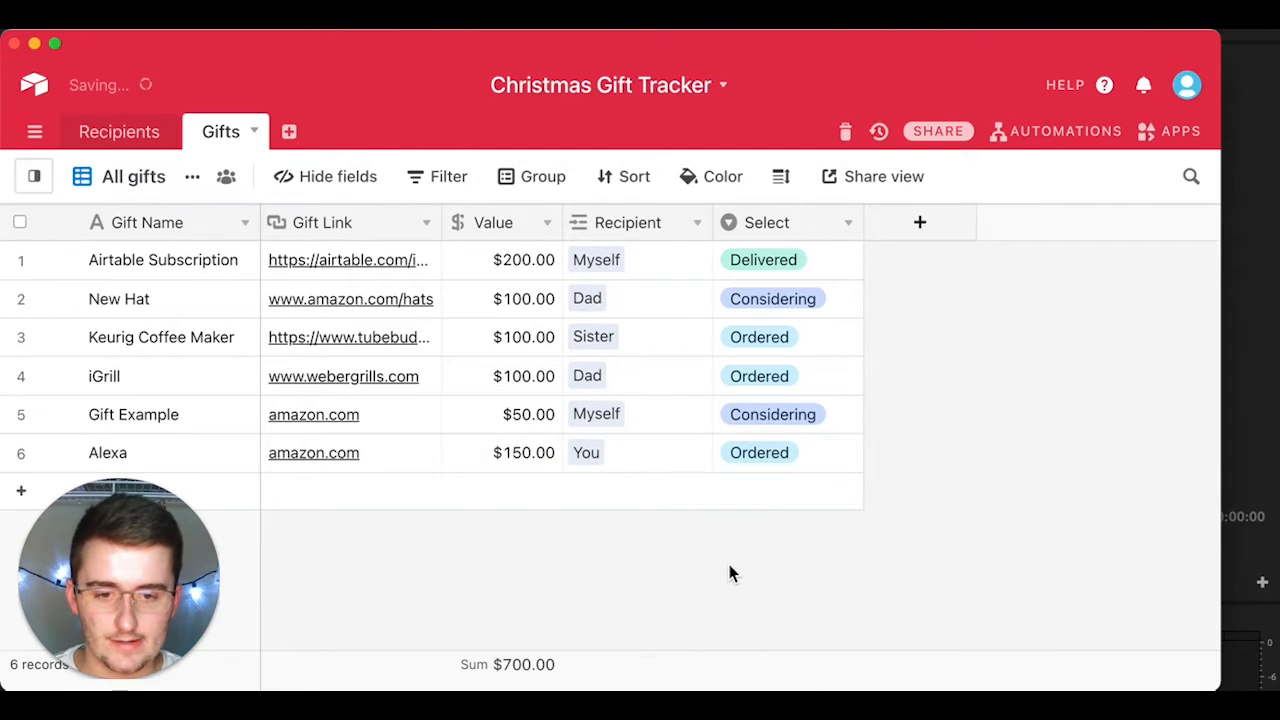
Step: Check You's $150.00 spent and $50.00 remaining, then add a blank seventh gift record
{"action": "left_click", "coordinate": [122, 133]}
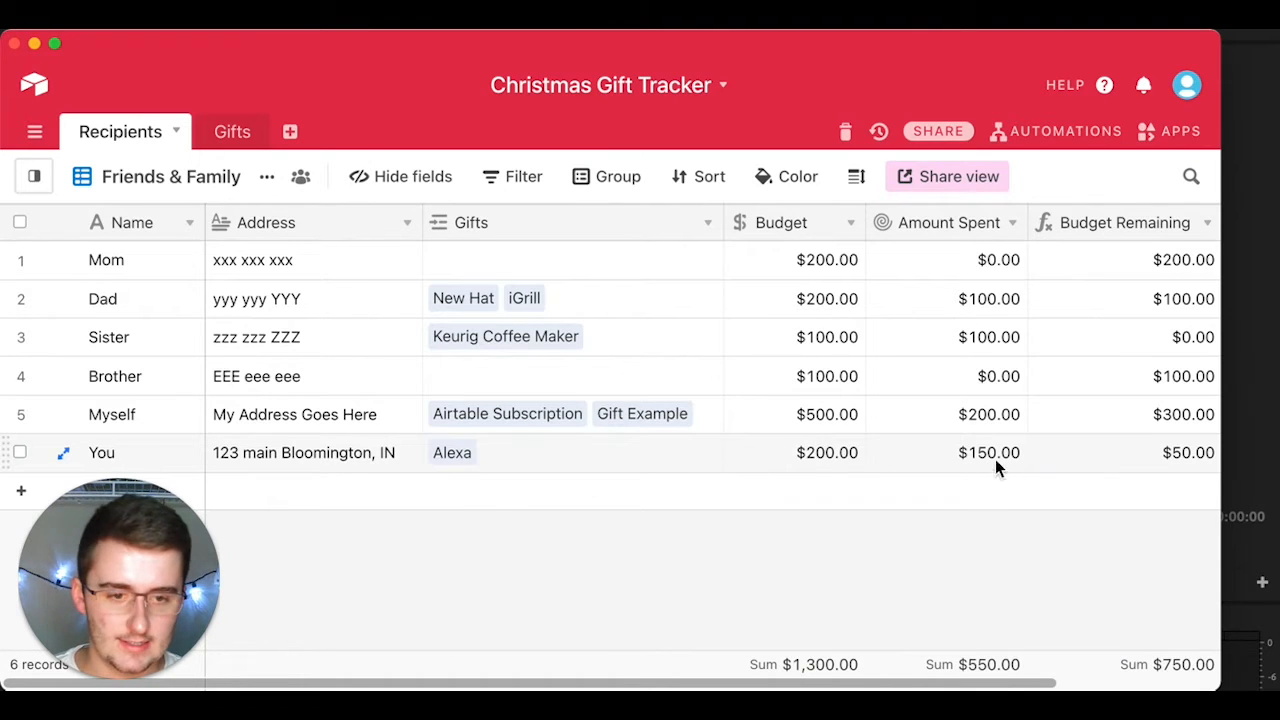
{"action": "left_click", "coordinate": [914, 457]}
{"action": "left_click", "coordinate": [822, 455]}
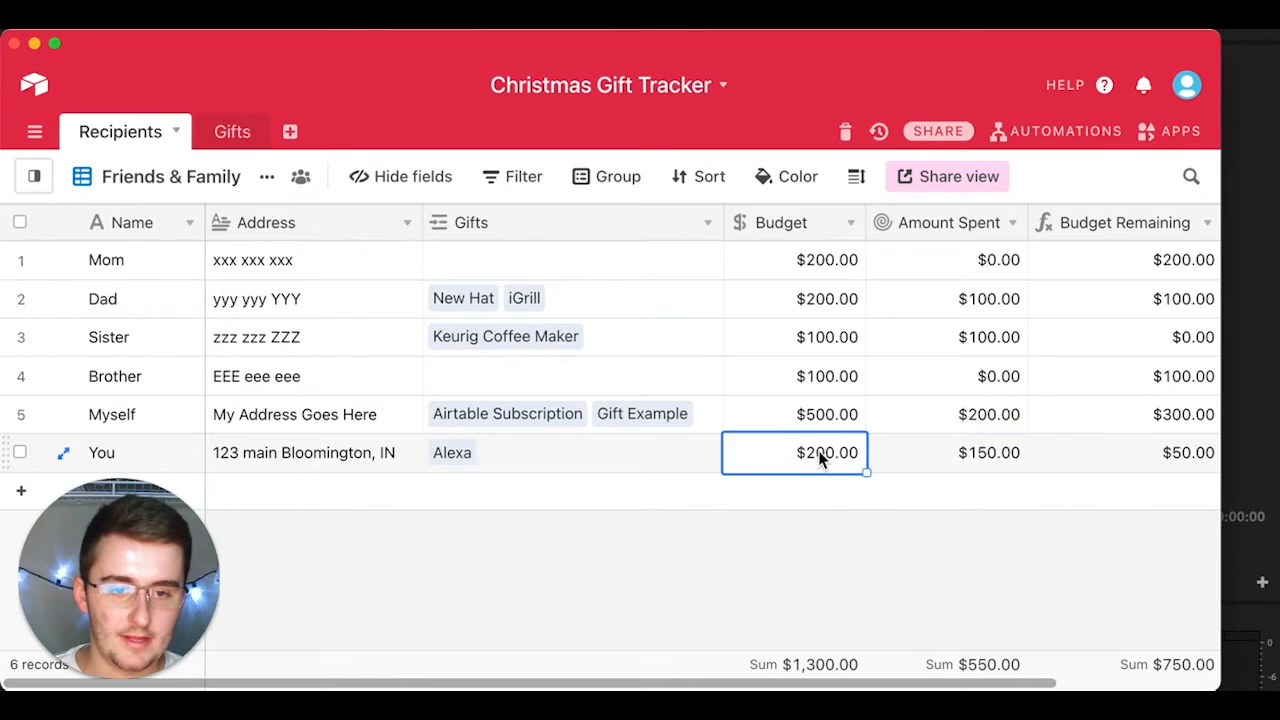
{"action": "left_click", "coordinate": [1126, 453]}
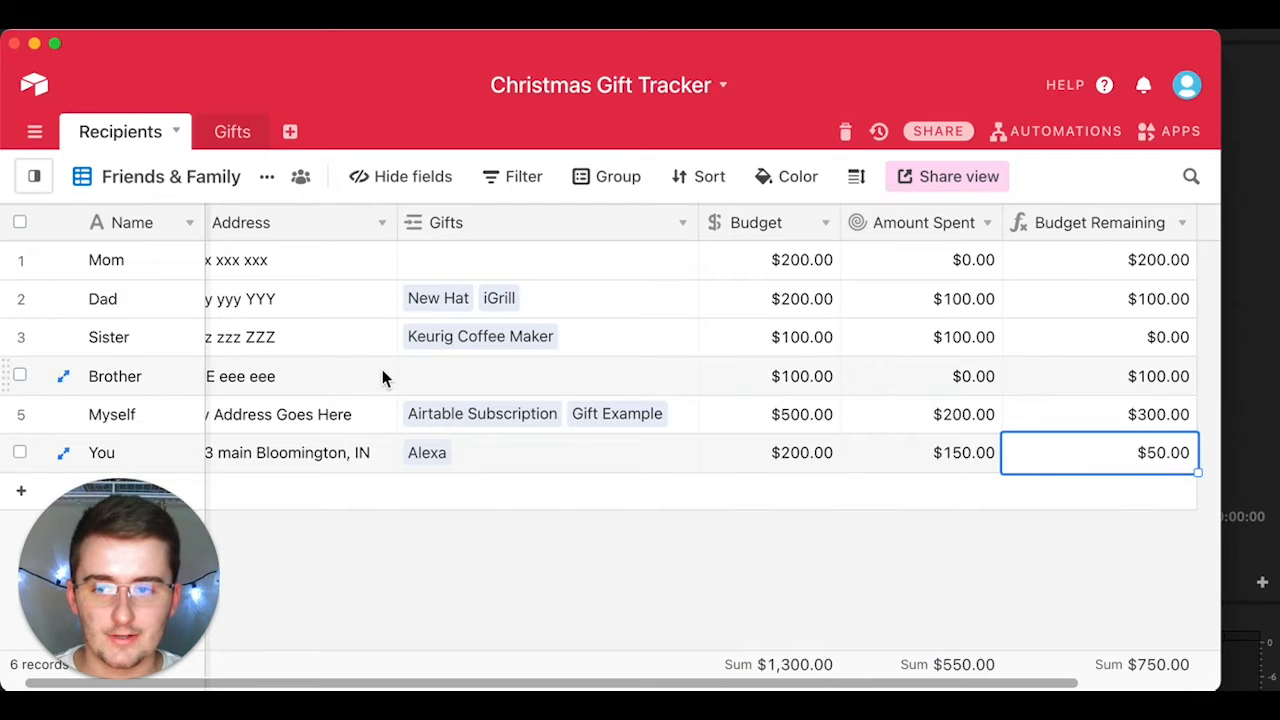
{"action": "left_click", "coordinate": [231, 131]}
{"action": "left_click", "coordinate": [243, 497]}
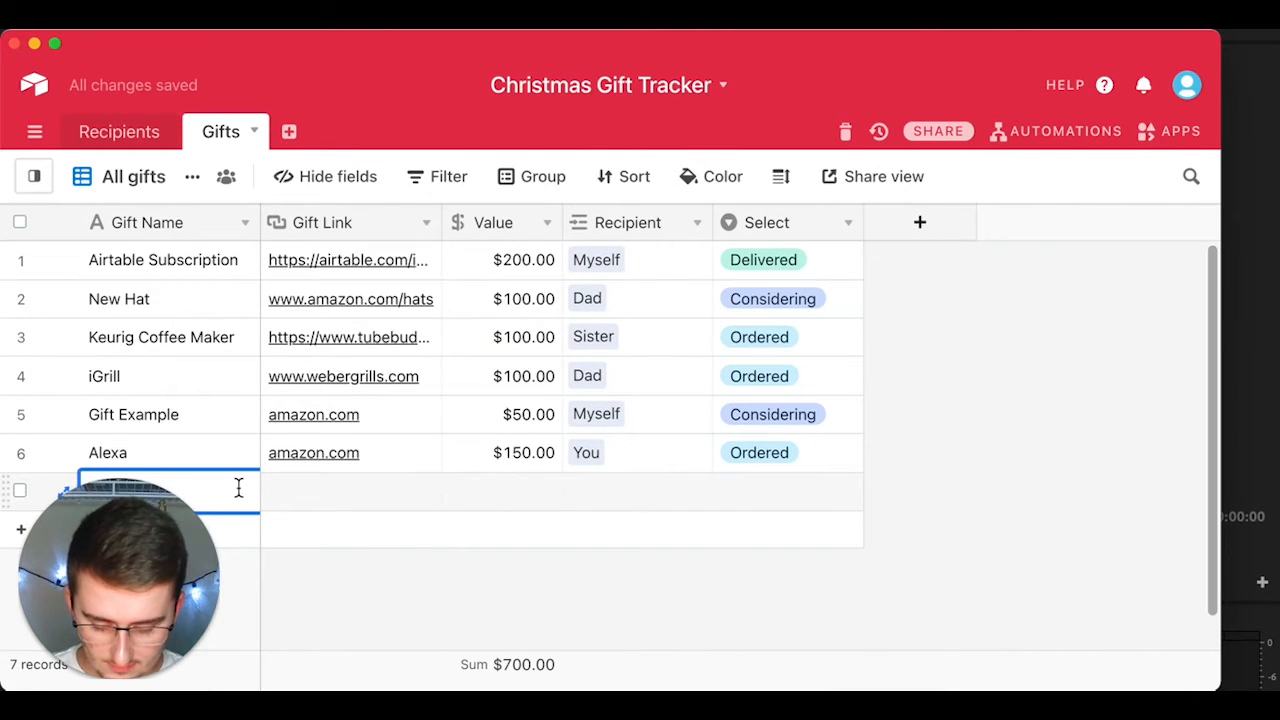
Step: Fill the new gift with an amazon.com link and a $50.00 value
{"action": "type", "text": "T"}
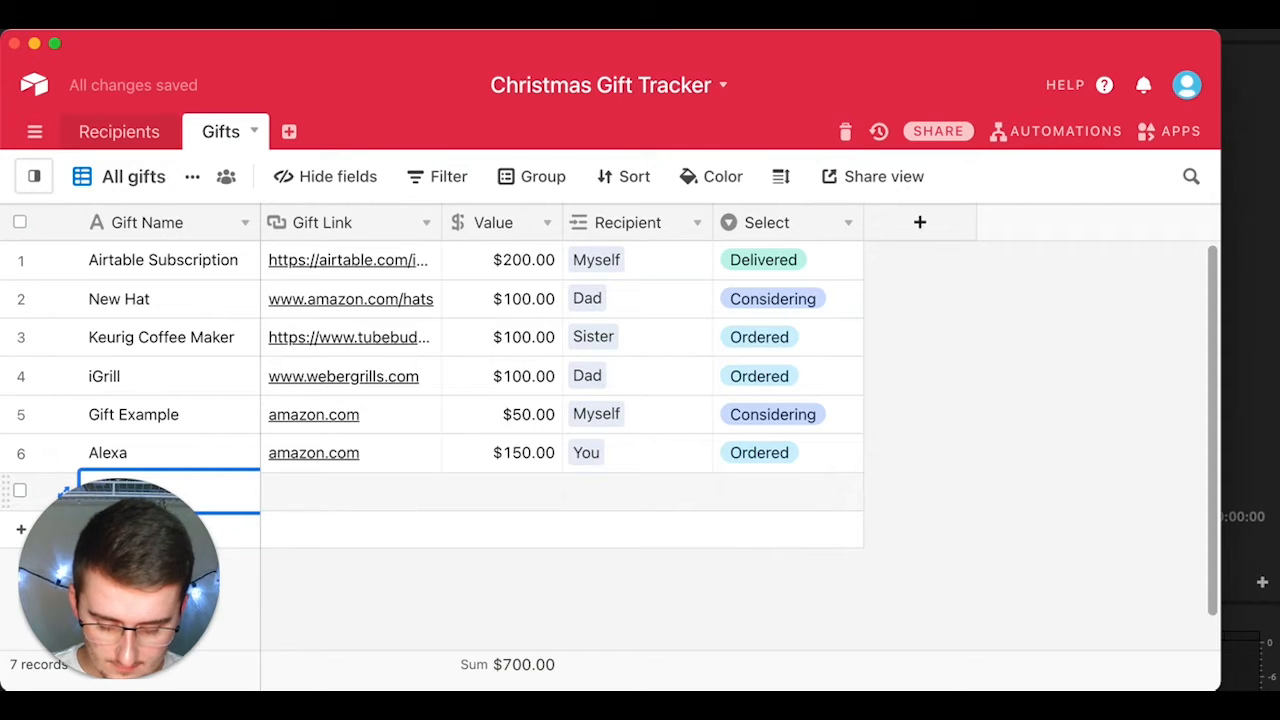
{"action": "scroll", "coordinate": [545, 410], "scroll_direction": "down", "scroll_amount": 1}
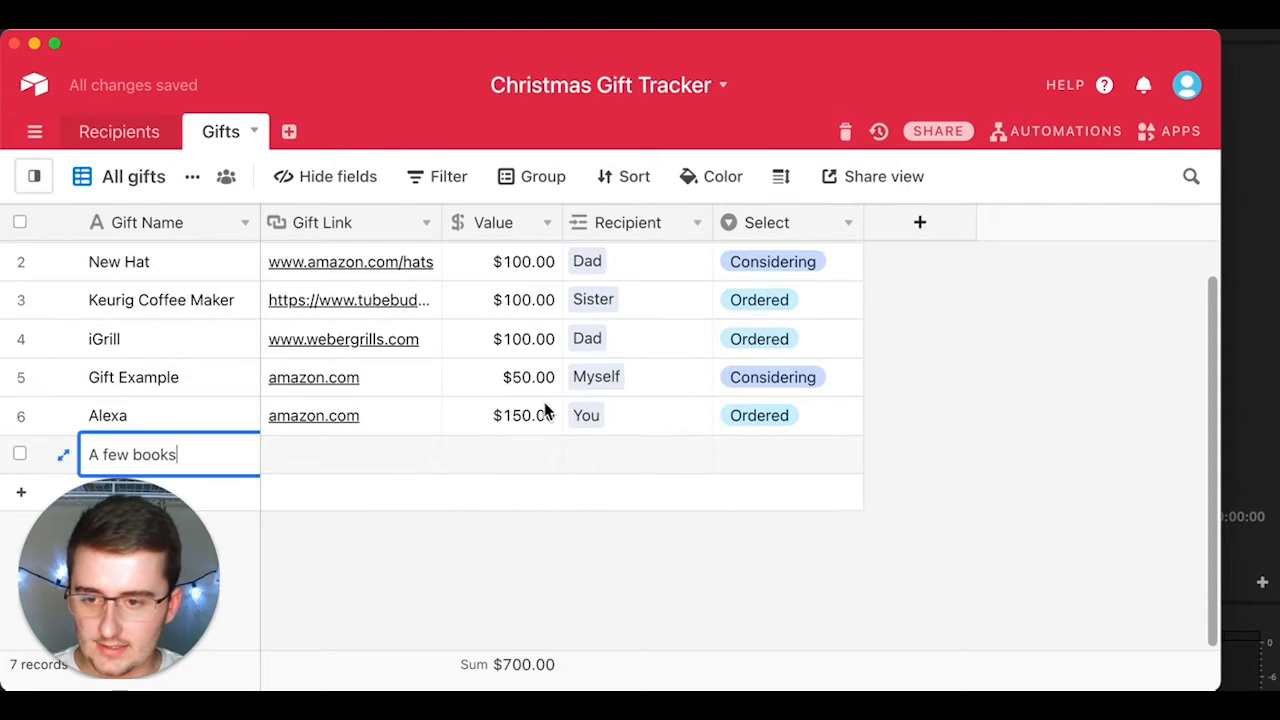
{"action": "left_click", "coordinate": [349, 456]}
{"action": "type", "text": "amazo"}
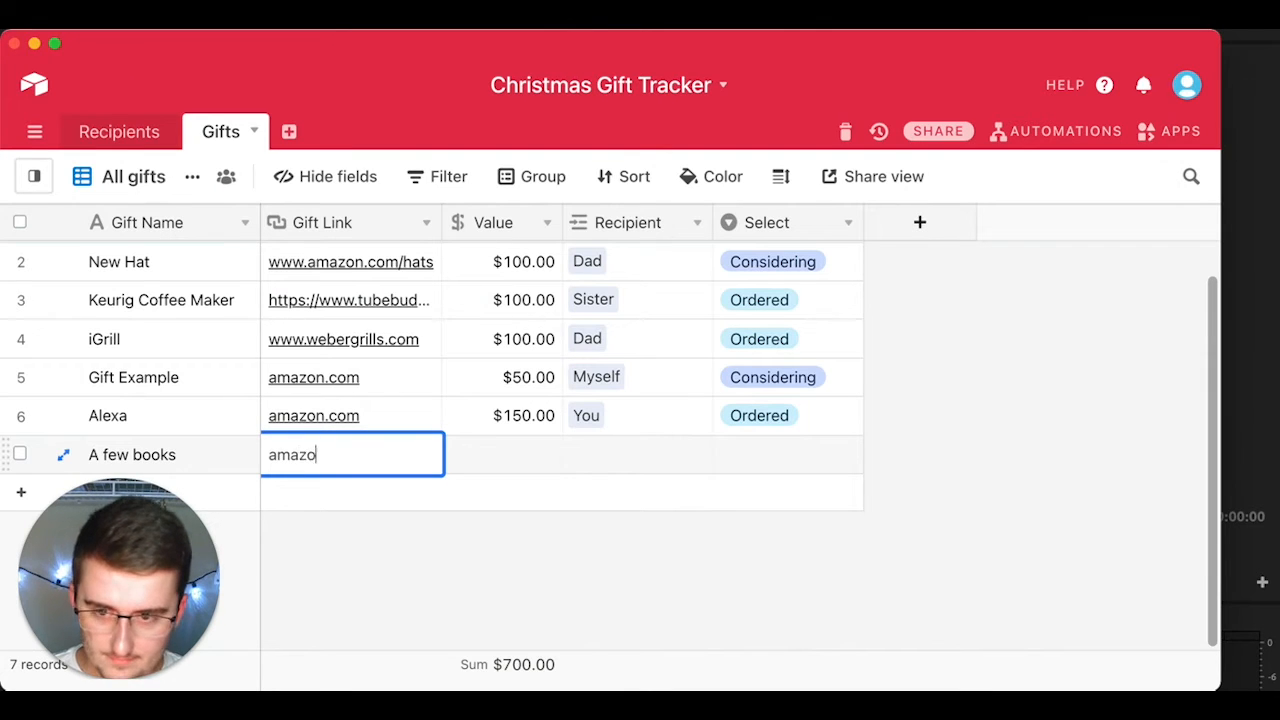
{"action": "type", "text": "n.com"}
{"action": "key", "text": "Tab"}
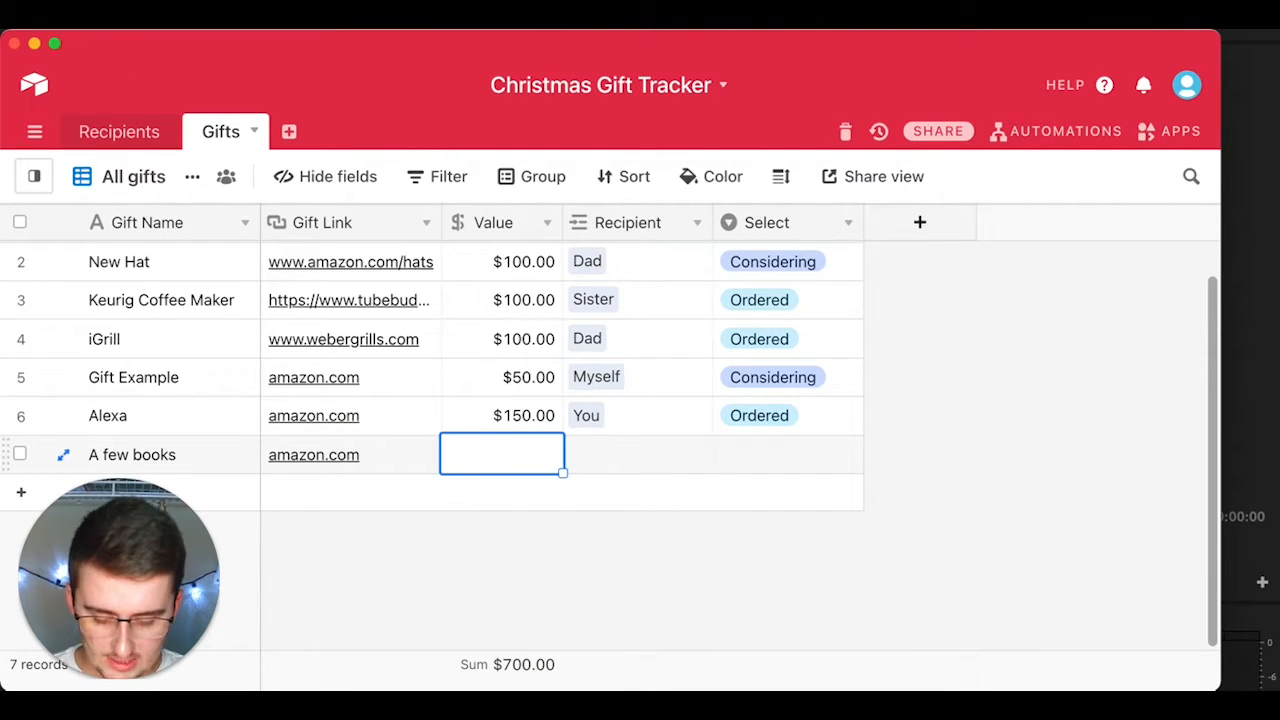
{"action": "type", "text": "50"}
{"action": "key", "text": "Tab"}
Step: Link the gift to recipient You and mark it Delivered
{"action": "type", "text": "you"}
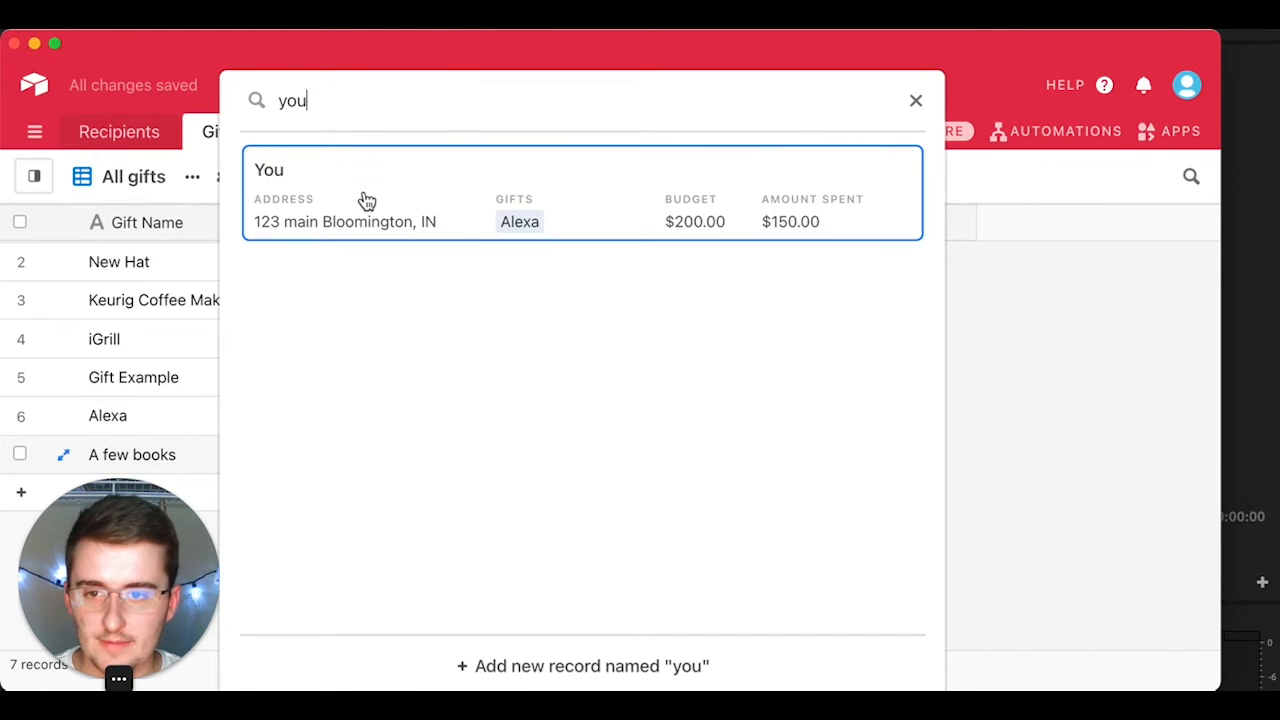
{"action": "left_click", "coordinate": [366, 200]}
{"action": "left_click", "coordinate": [762, 462]}
{"action": "left_click", "coordinate": [762, 464]}
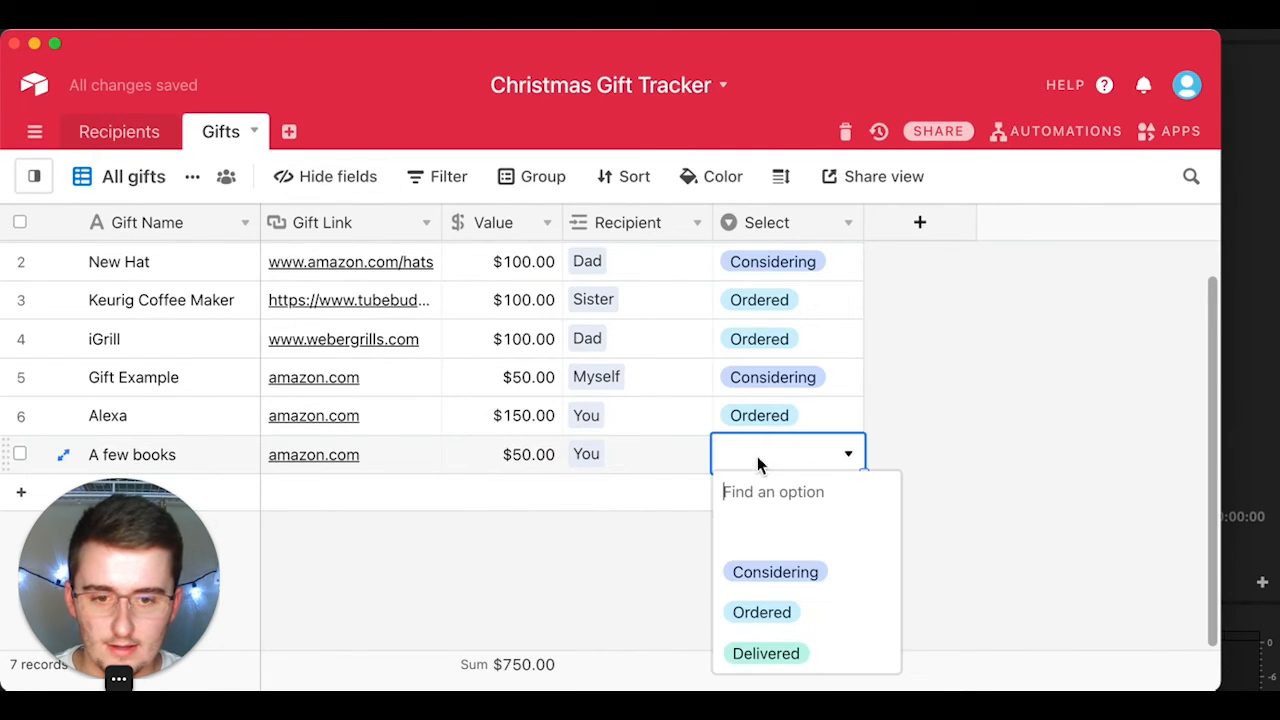
{"action": "left_click", "coordinate": [785, 655]}
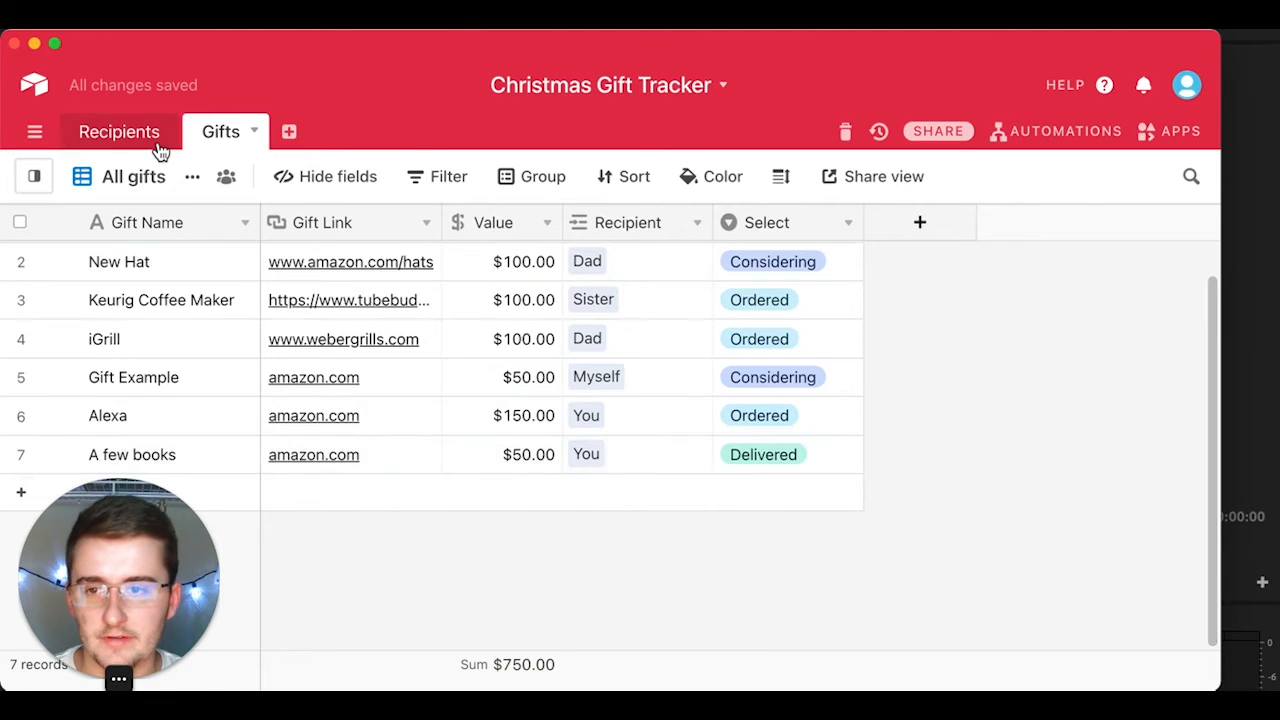
Step: Change You's budget from $200 to $210.00 in the Recipients table
{"action": "left_click", "coordinate": [140, 135]}
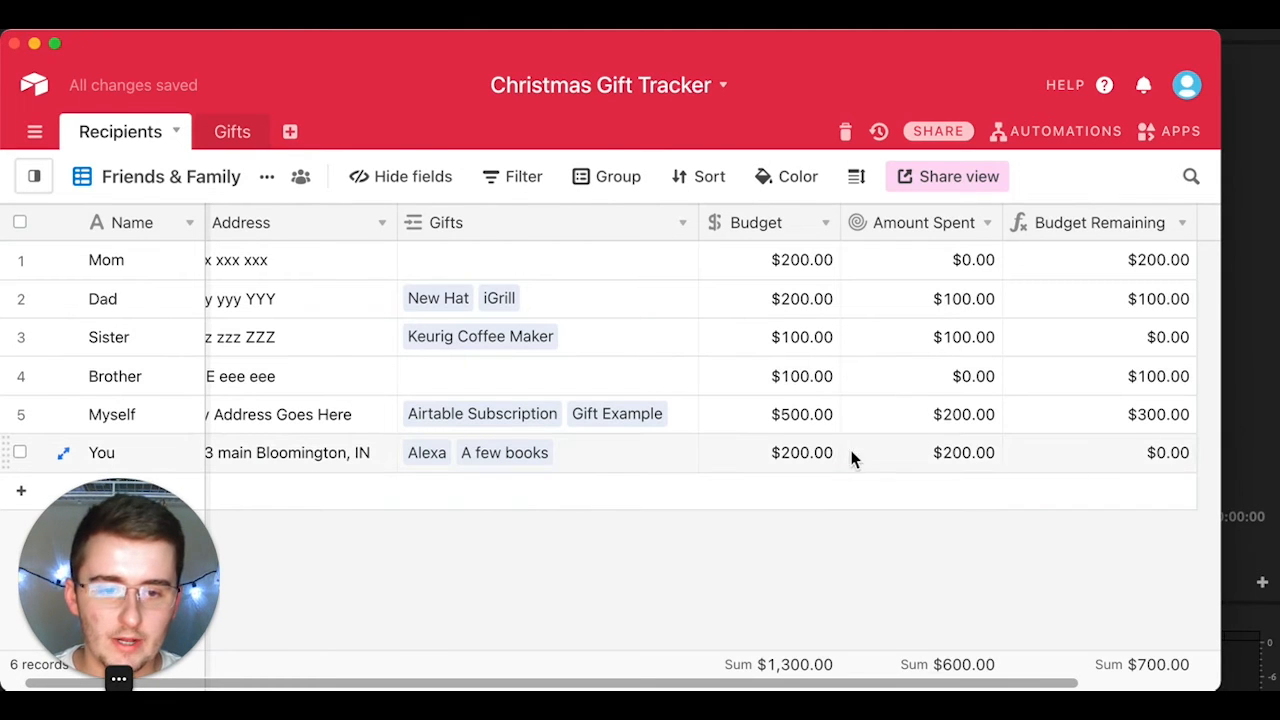
{"action": "left_click_drag", "start_coordinate": [835, 455], "coordinate": [912, 460]}
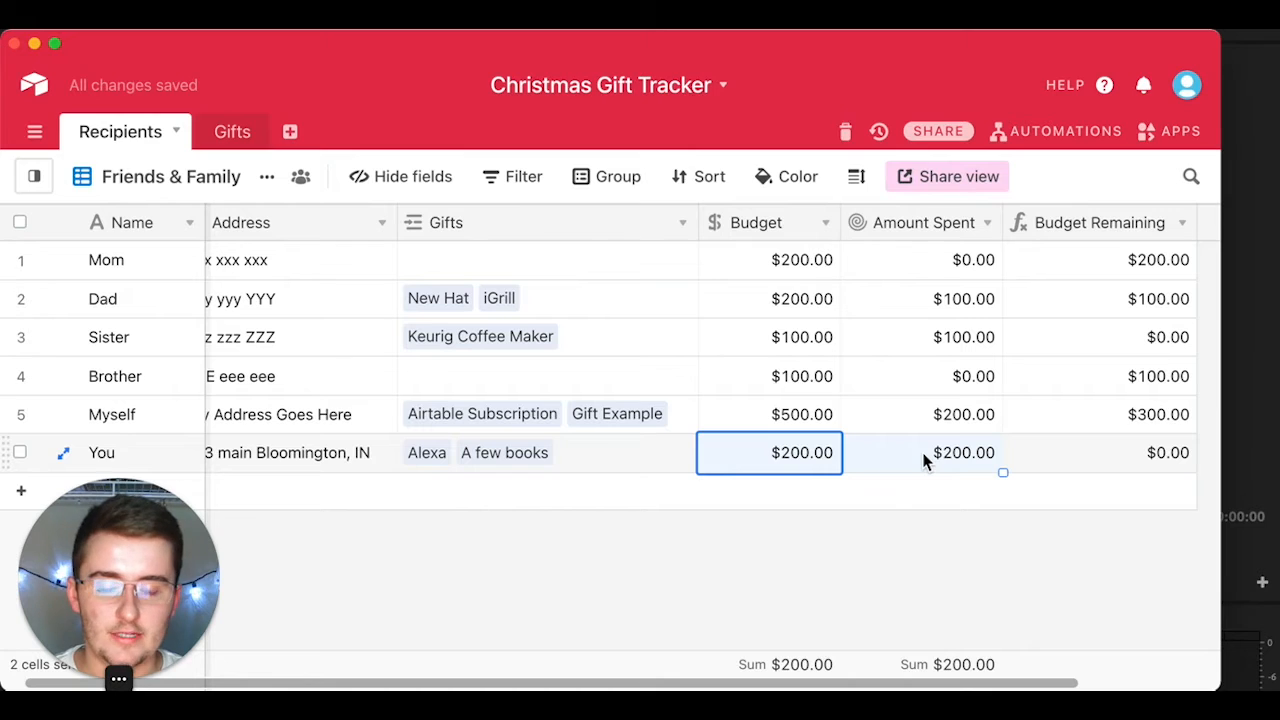
{"action": "left_click", "coordinate": [1096, 450]}
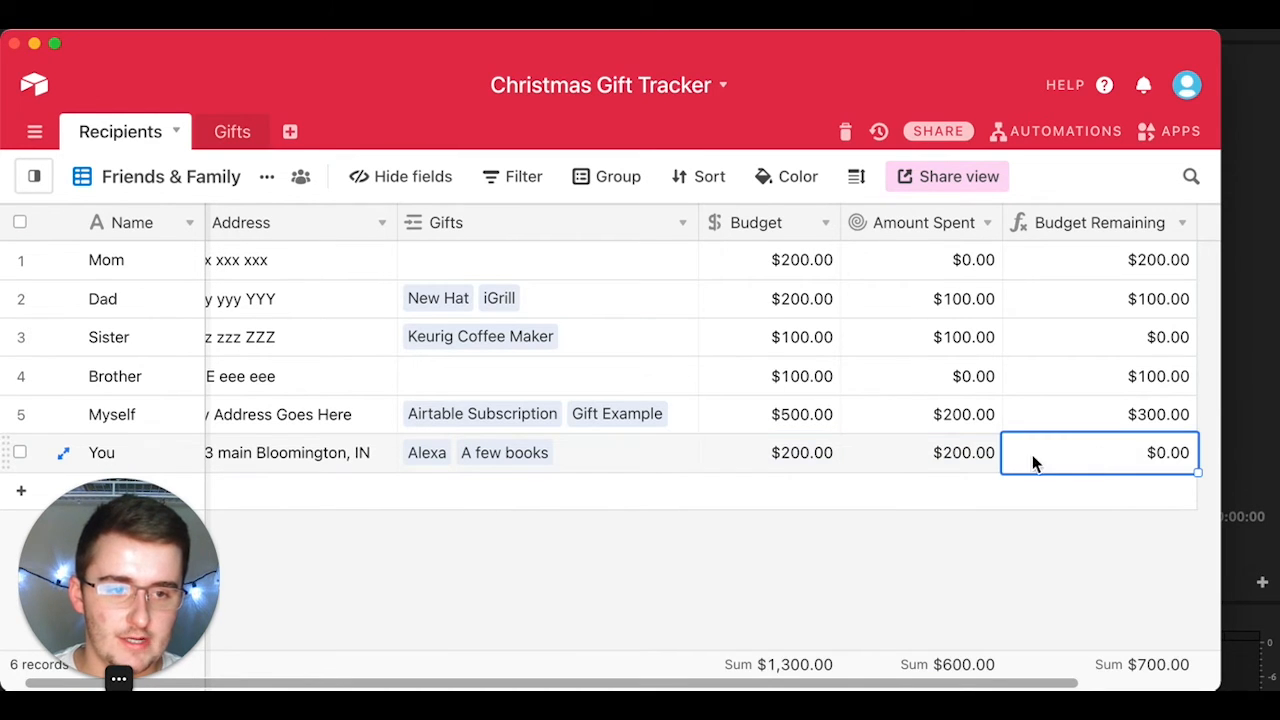
{"action": "left_click", "coordinate": [811, 465]}
{"action": "type", "text": "210"}
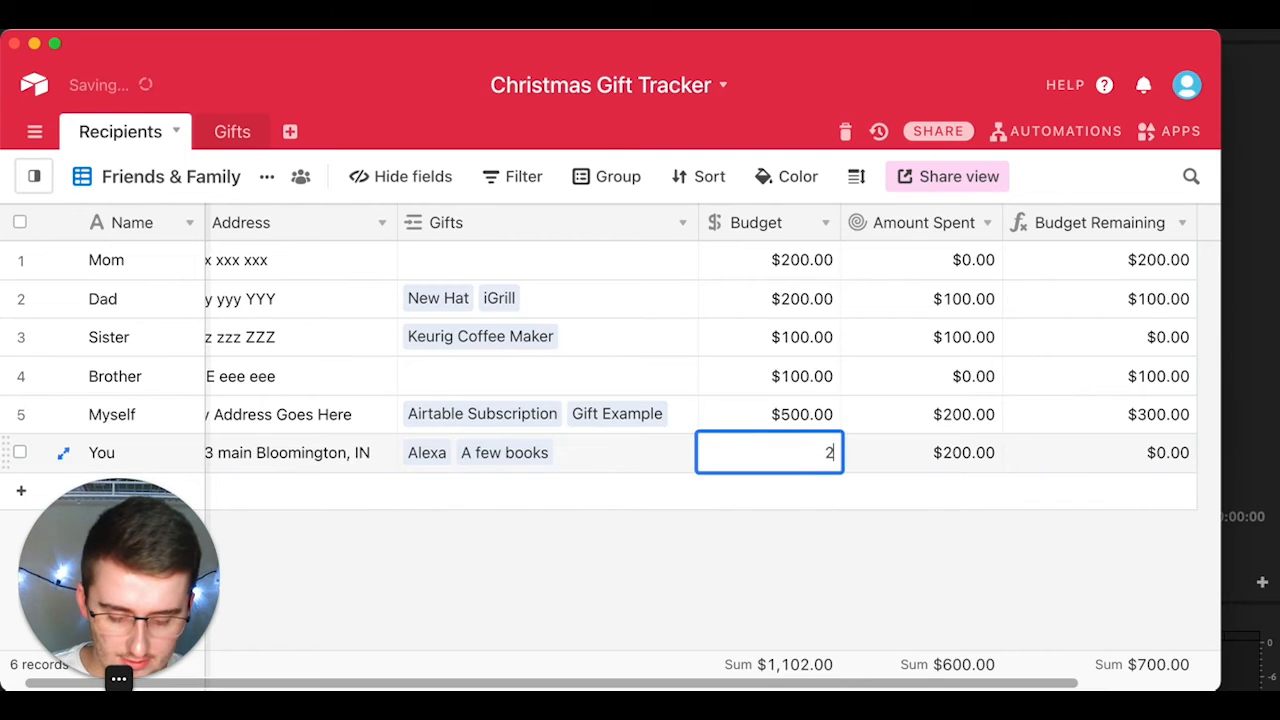
{"action": "left_click", "coordinate": [774, 524]}
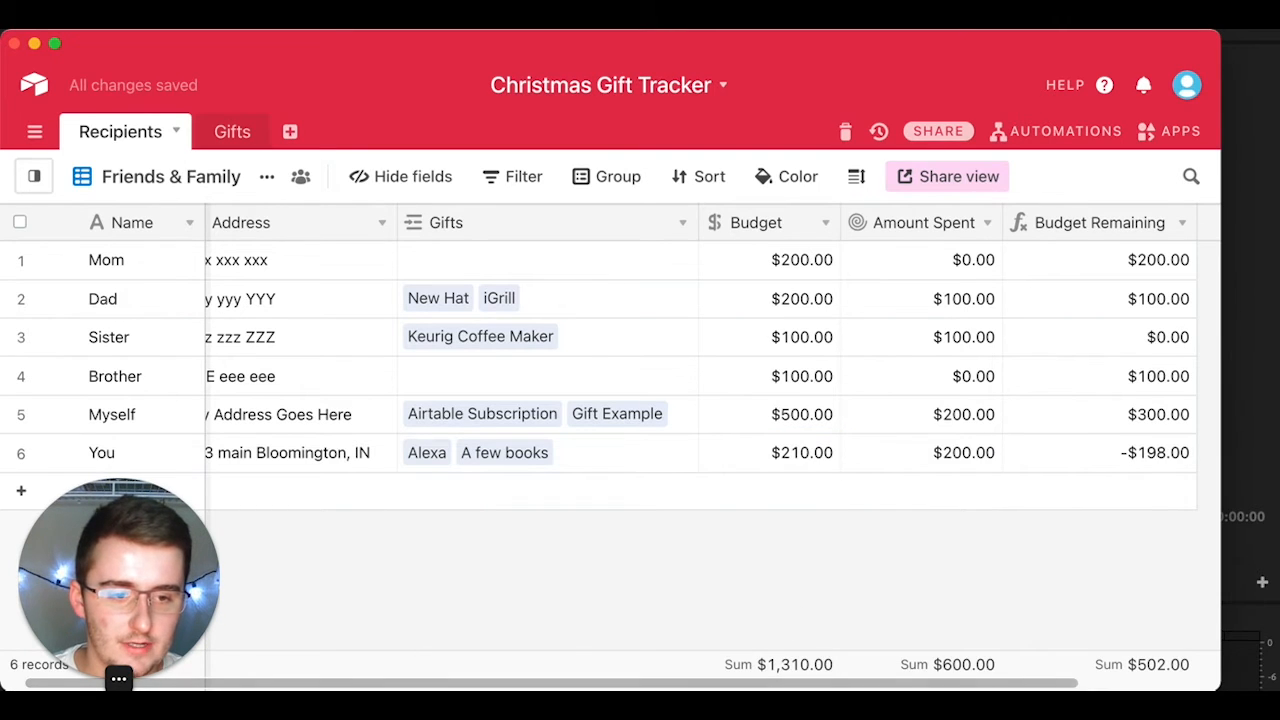
{"action": "scroll", "coordinate": [790, 679], "scroll_direction": "left", "scroll_amount": 2}
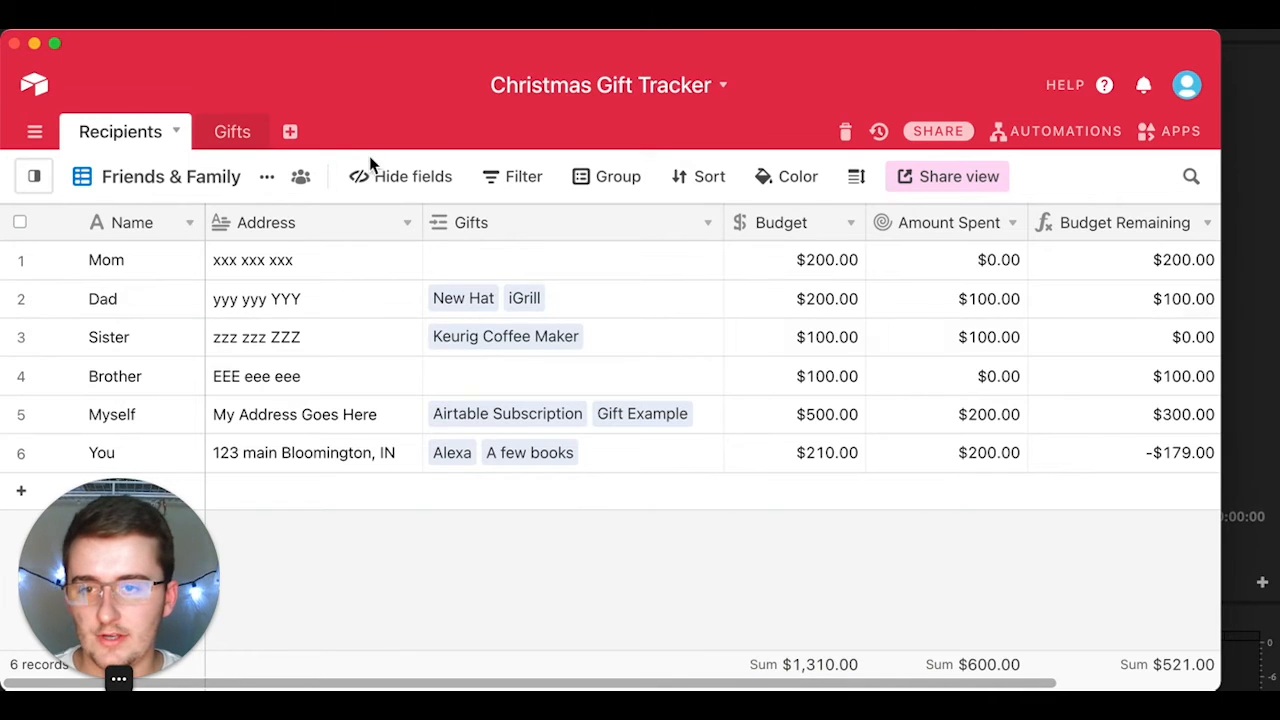
Step: Open the Status kanban view of the Gifts table
{"action": "left_click", "coordinate": [230, 133]}
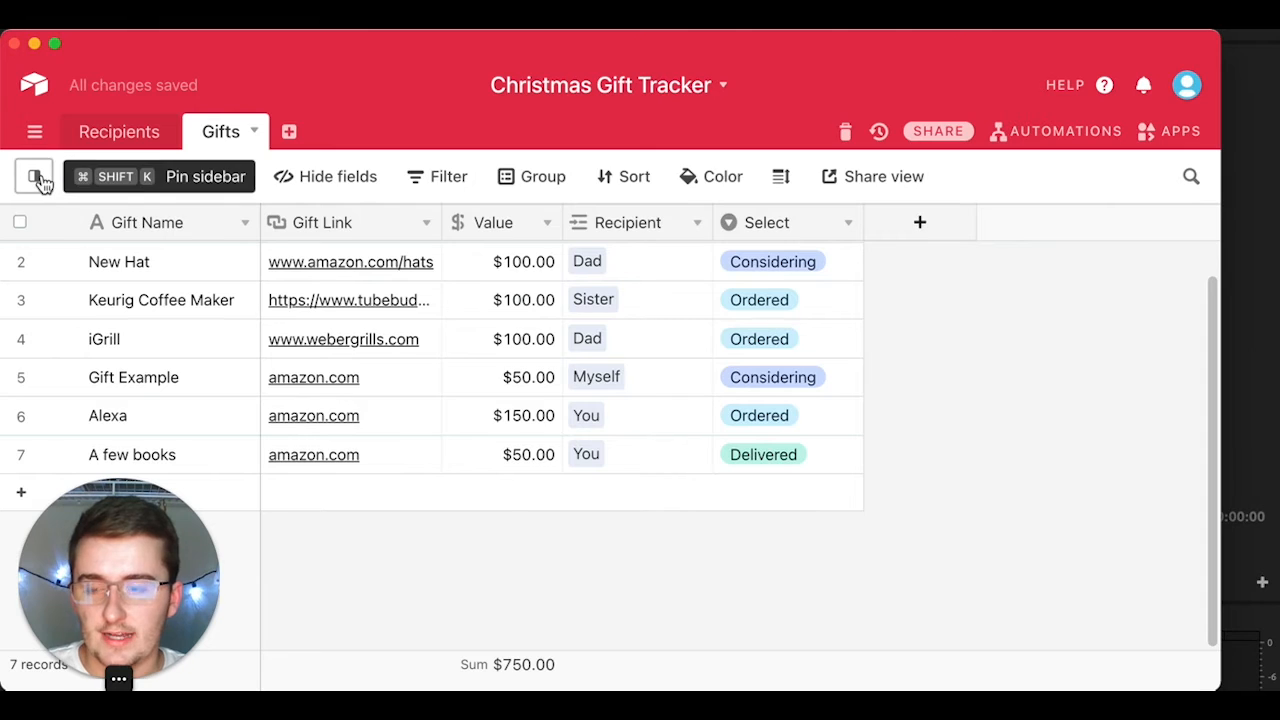
{"action": "left_click", "coordinate": [34, 176]}
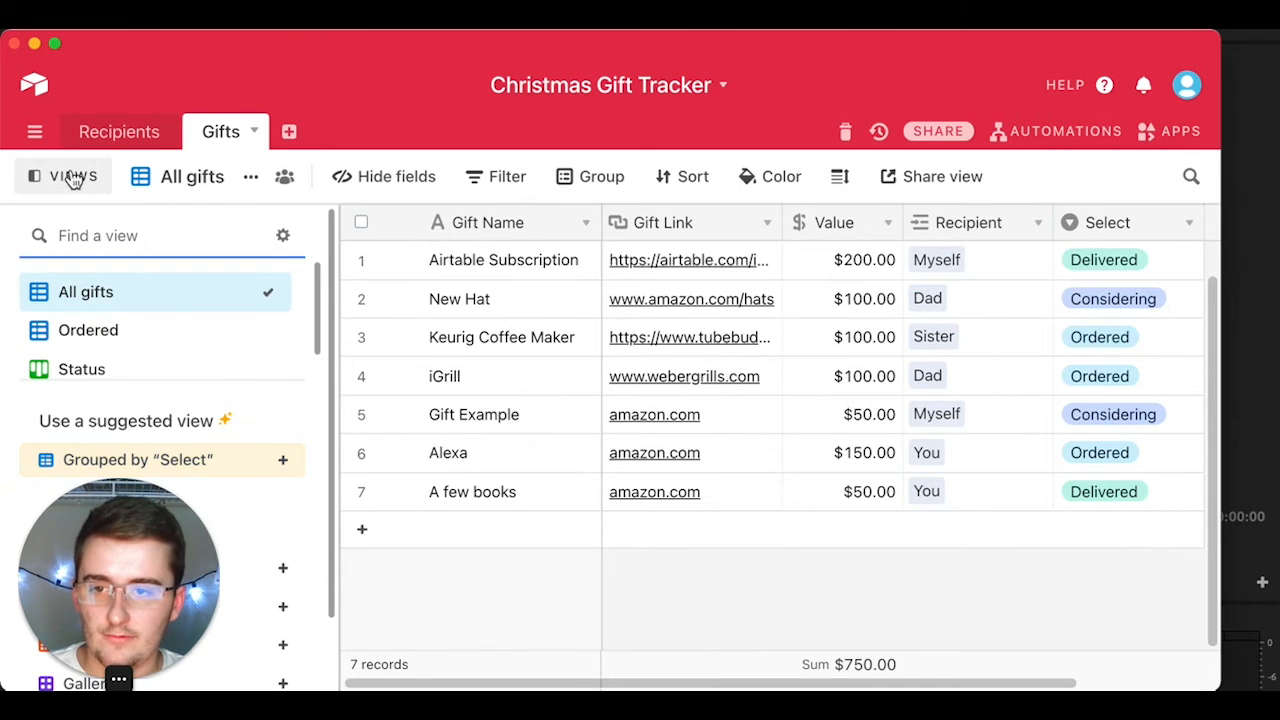
{"action": "left_click", "coordinate": [52, 181]}
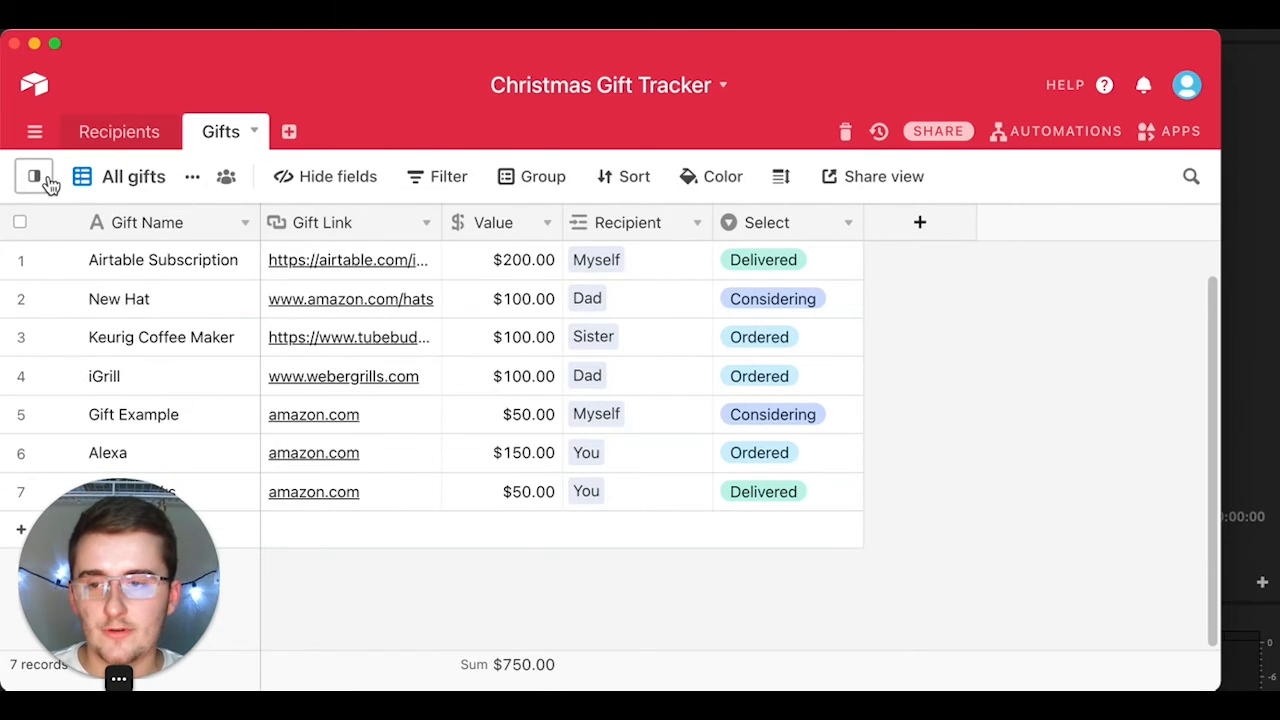
{"action": "left_click", "coordinate": [48, 180]}
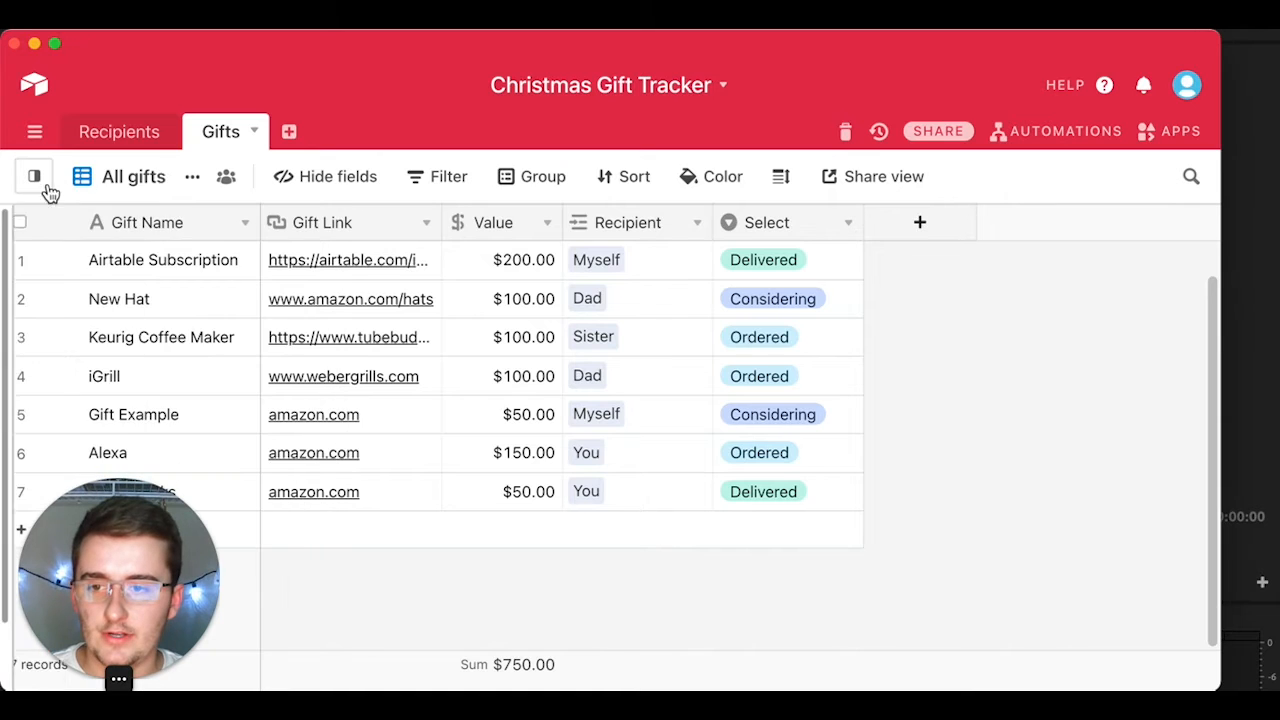
{"action": "left_click", "coordinate": [50, 185]}
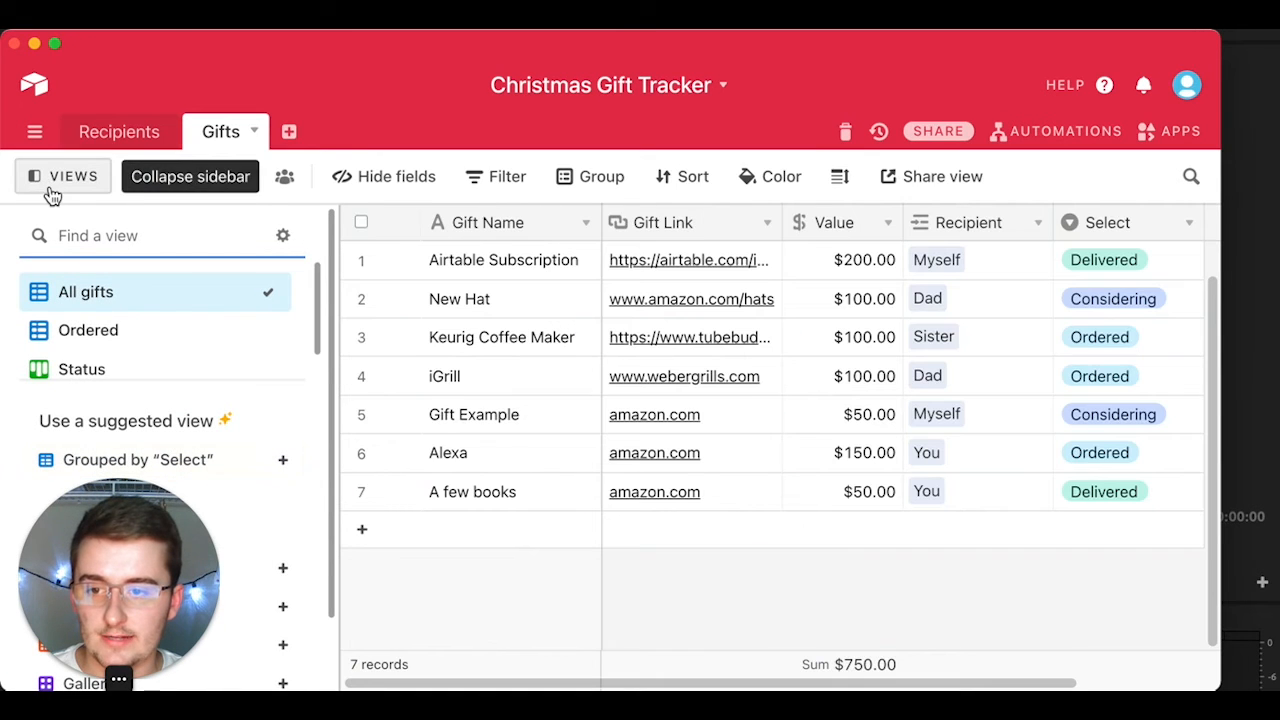
{"action": "scroll", "coordinate": [155, 345], "scroll_direction": "down", "scroll_amount": 1}
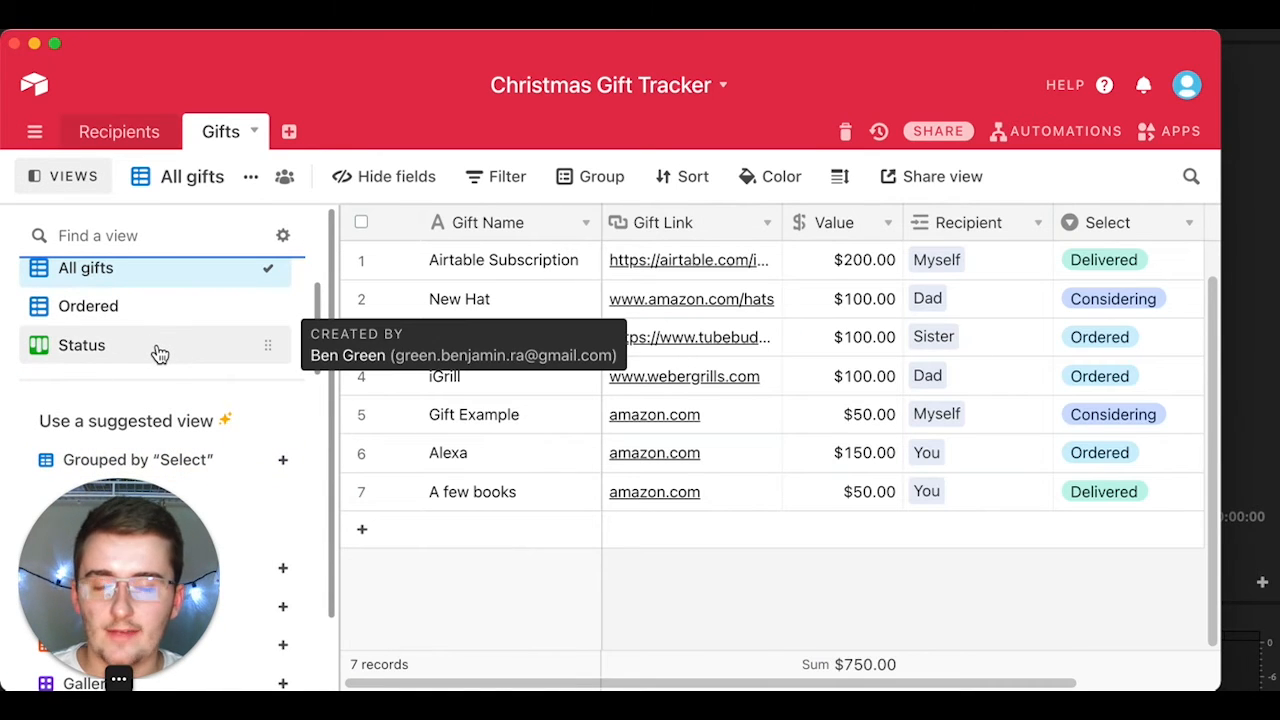
{"action": "left_click", "coordinate": [158, 352]}
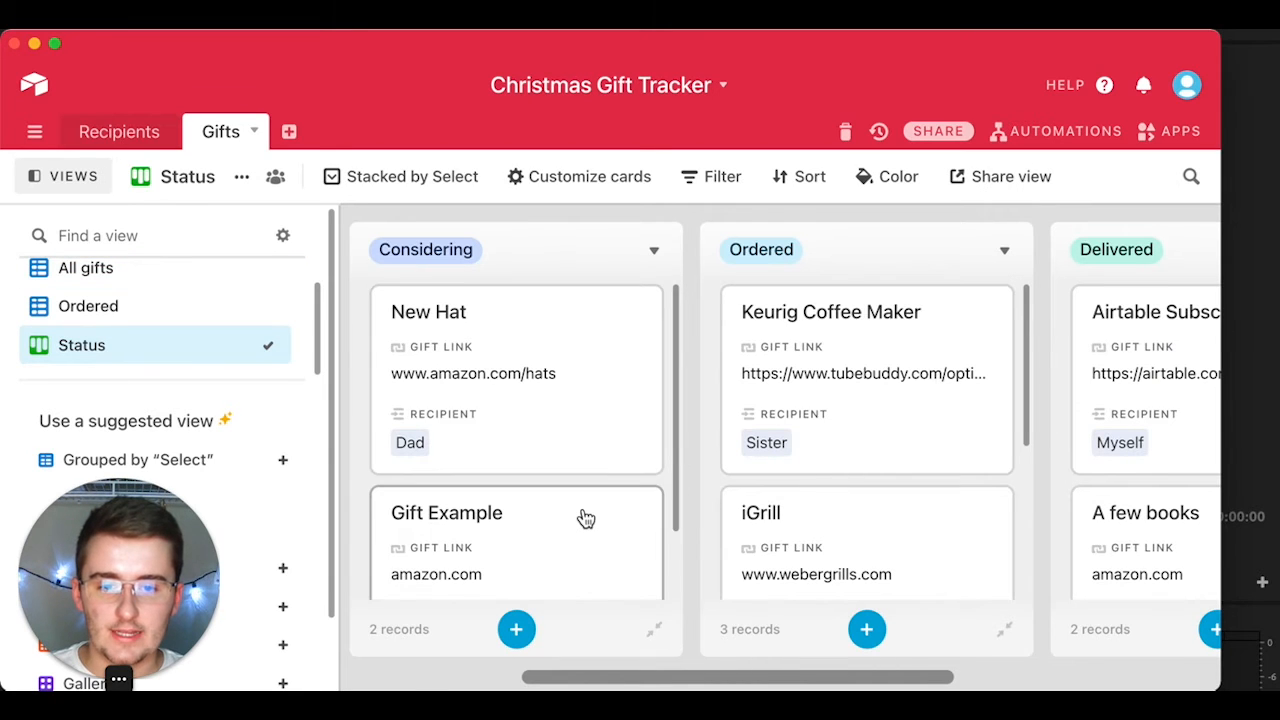
Step: Drag New Hat into Ordered and Keurig Coffee Maker back into Considering
{"action": "scroll", "coordinate": [583, 517], "scroll_direction": "down", "scroll_amount": 2}
{"action": "scroll", "coordinate": [583, 517], "scroll_direction": "up", "scroll_amount": 2}
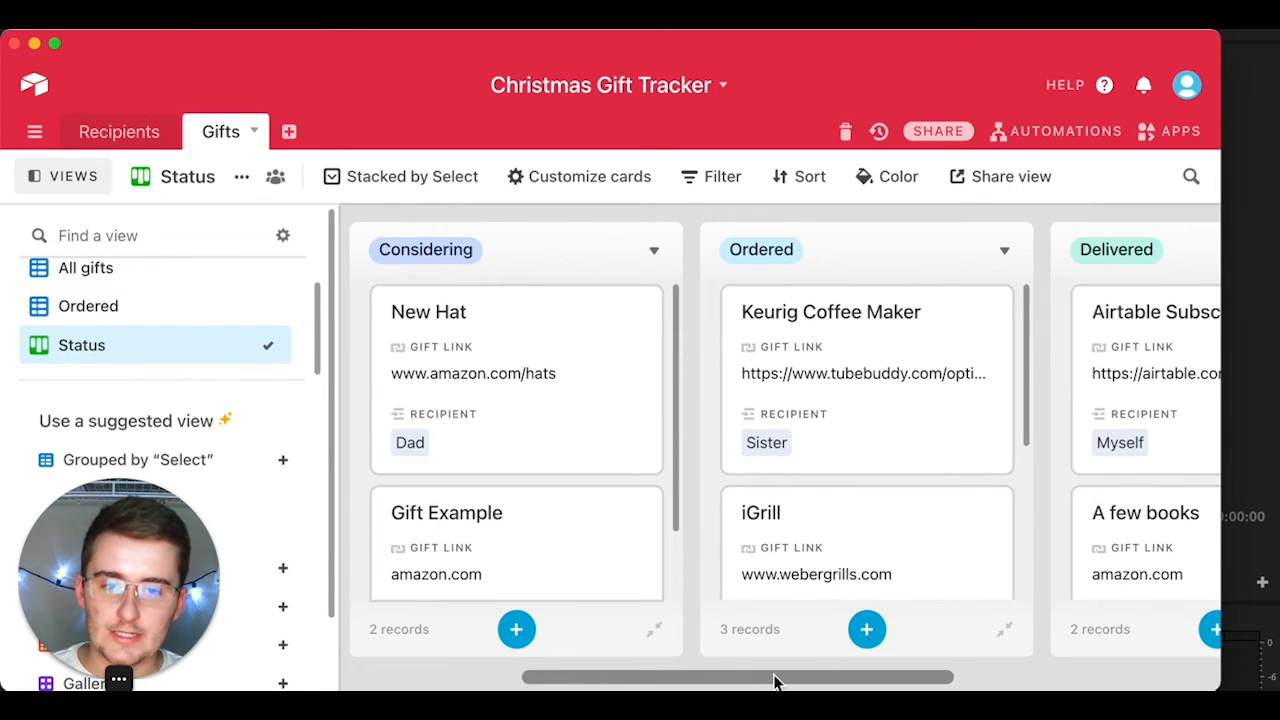
{"action": "left_click_drag", "start_coordinate": [775, 680], "coordinate": [697, 680]}
{"action": "scroll", "coordinate": [960, 500], "scroll_direction": "down", "scroll_amount": 2}
{"action": "scroll", "coordinate": [958, 498], "scroll_direction": "up", "scroll_amount": 2}
{"action": "left_click", "coordinate": [115, 180]}
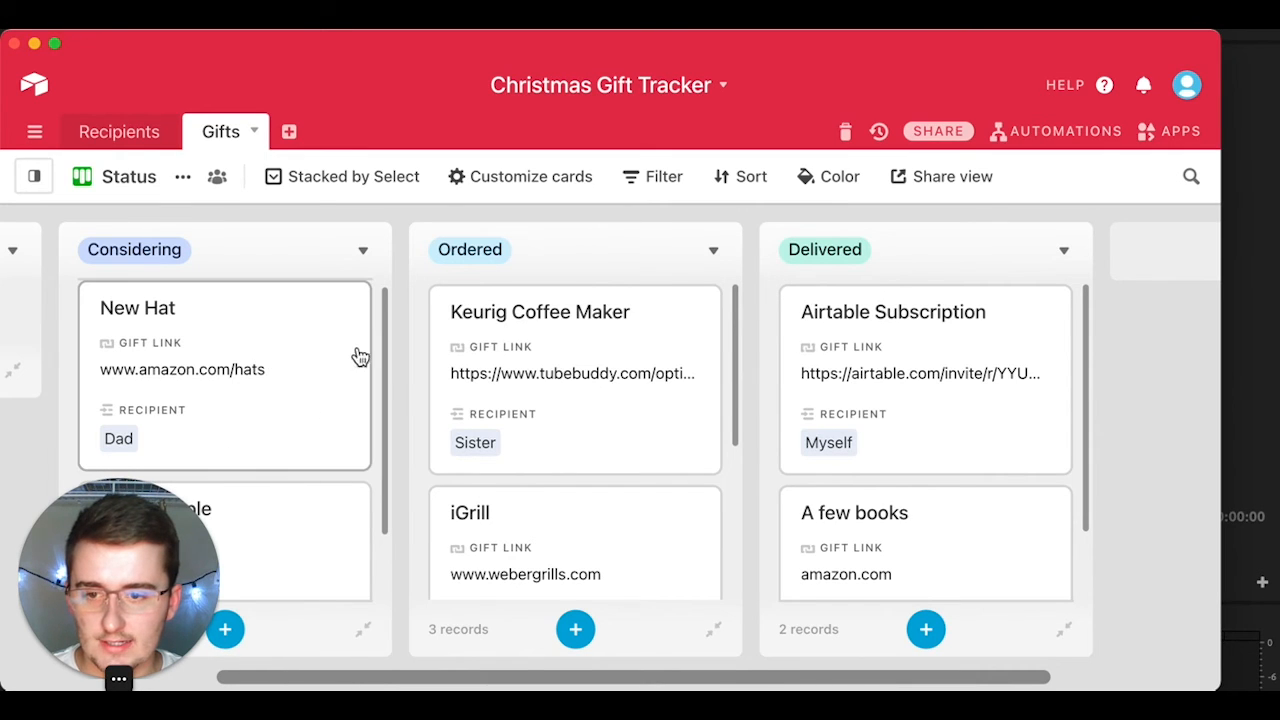
{"action": "left_click_drag", "start_coordinate": [387, 369], "coordinate": [371, 462]}
{"action": "scroll", "coordinate": [371, 429], "scroll_direction": "up", "scroll_amount": 2}
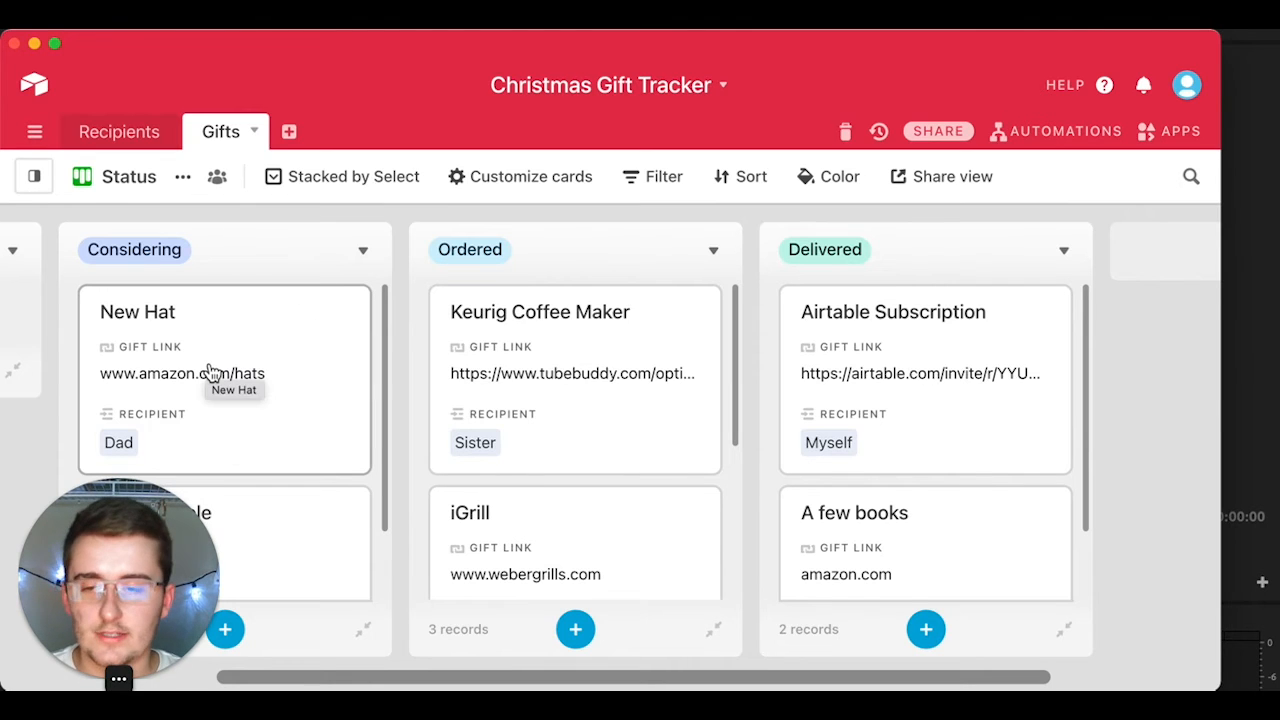
{"action": "left_click_drag", "start_coordinate": [289, 334], "coordinate": [586, 328]}
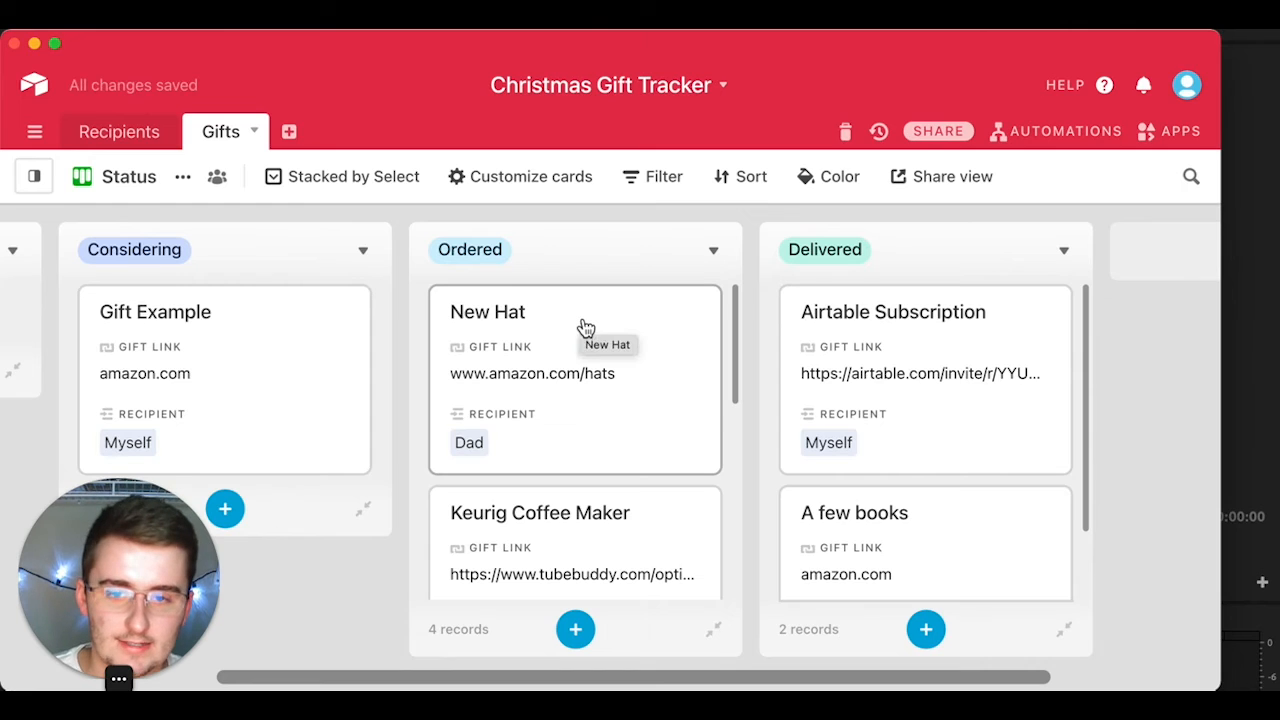
{"action": "left_click_drag", "start_coordinate": [563, 534], "coordinate": [258, 308]}
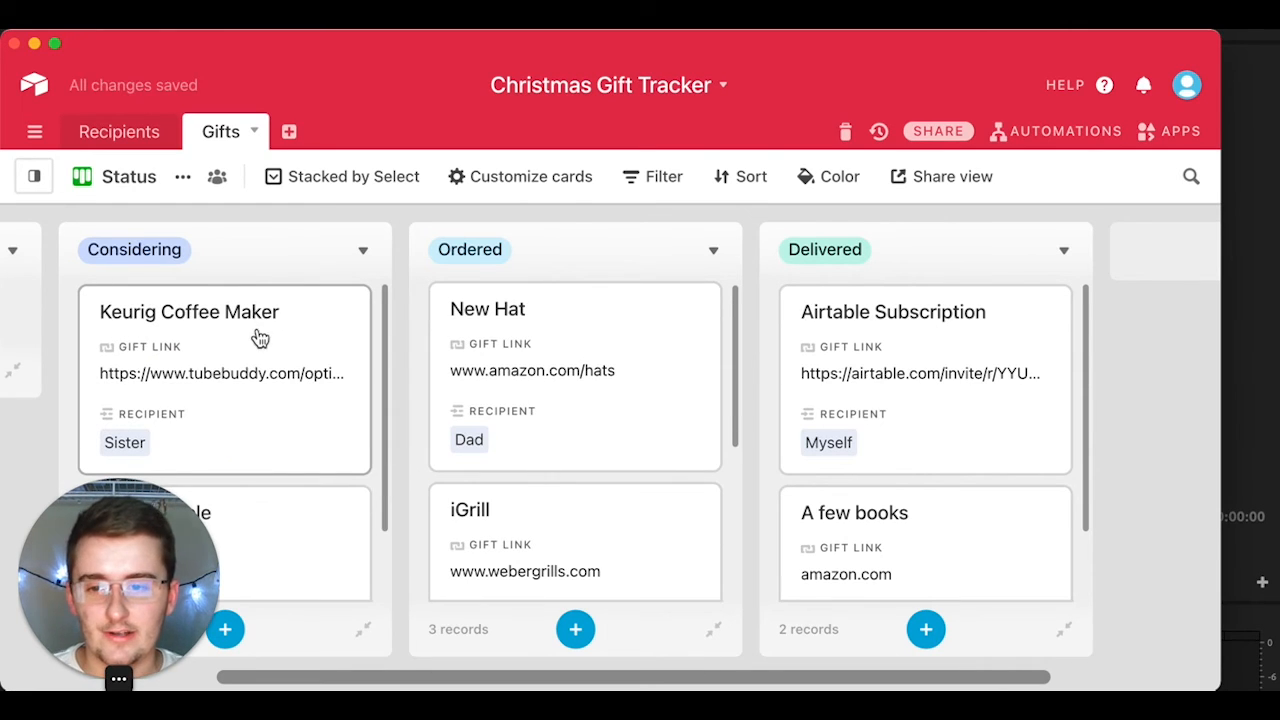
{"action": "left_click", "coordinate": [120, 132]}
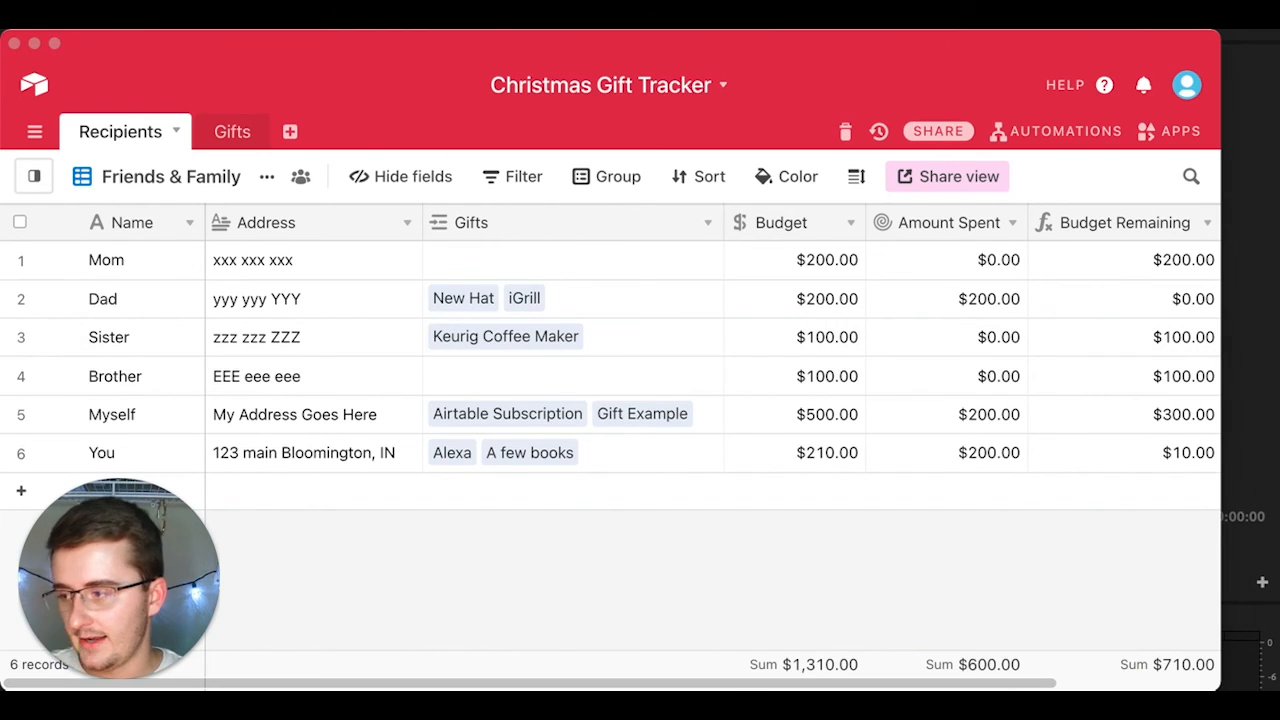
Step: Drag the browser window showing the shared Friends & Family view onto the screen
{"action": "left_click_drag", "start_coordinate": [2, 160], "coordinate": [749, 47]}
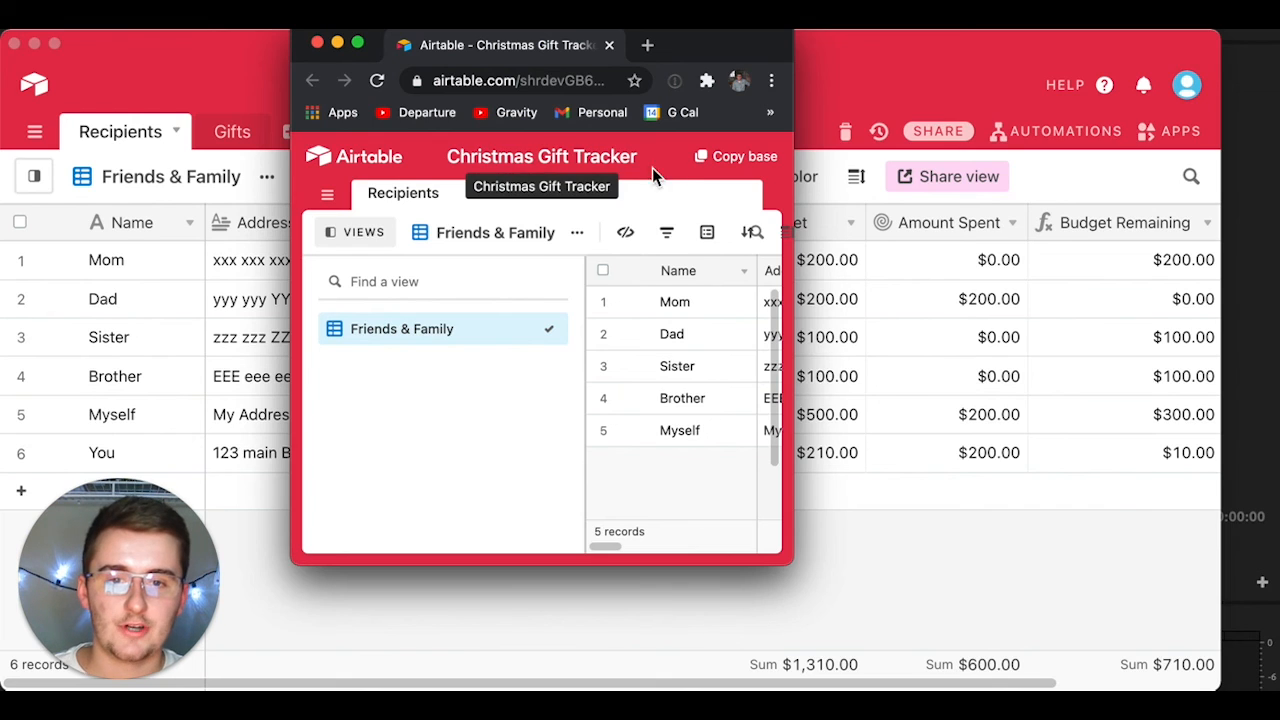
{"action": "left_click", "coordinate": [752, 160]}
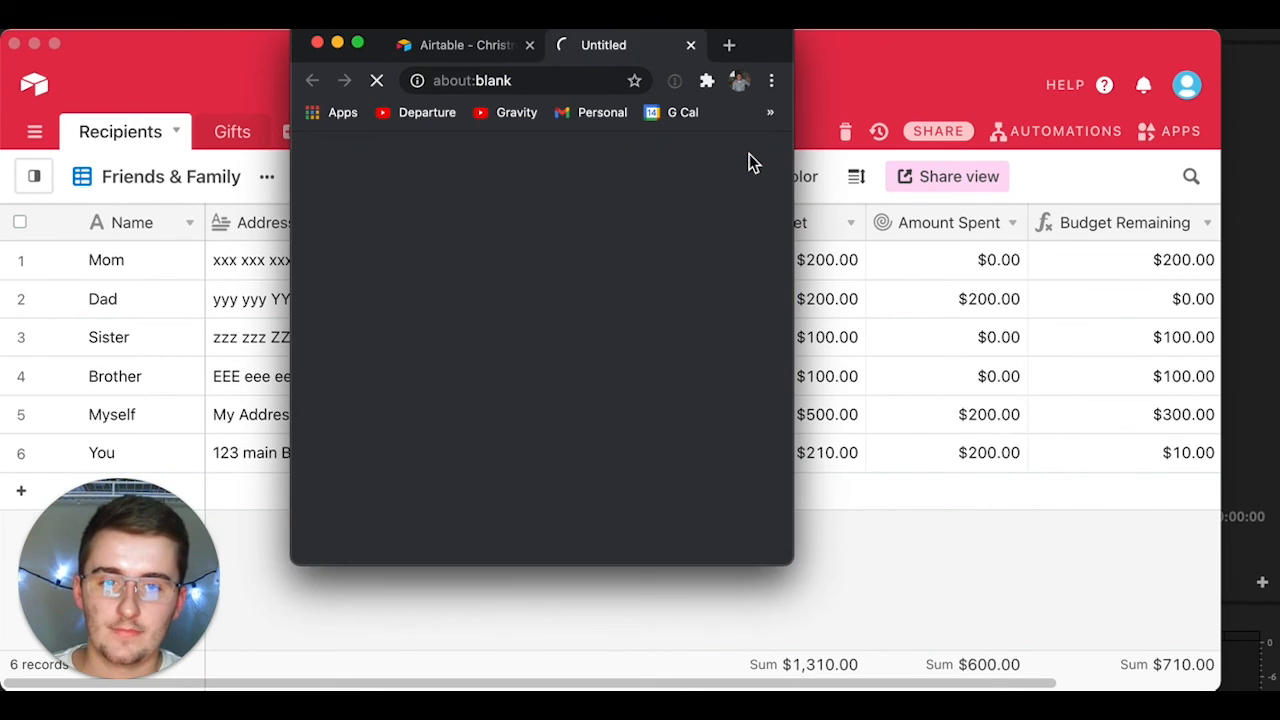
{"action": "left_click", "coordinate": [691, 48]}
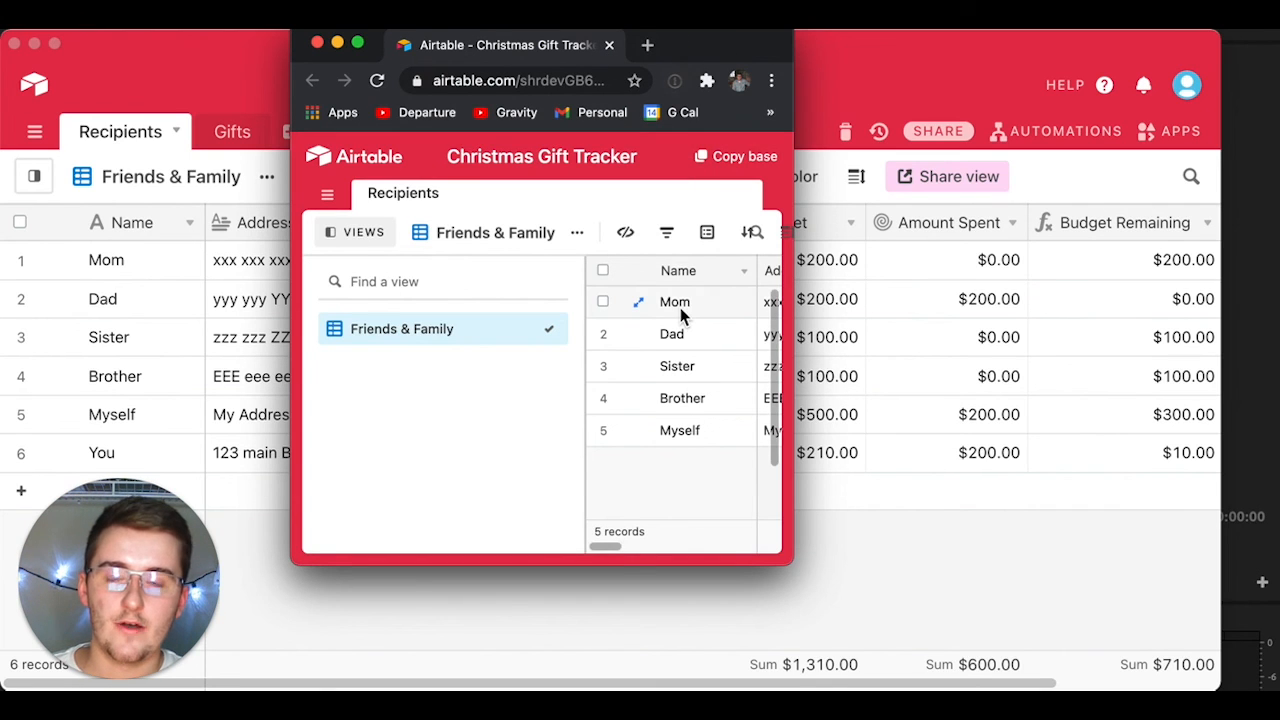